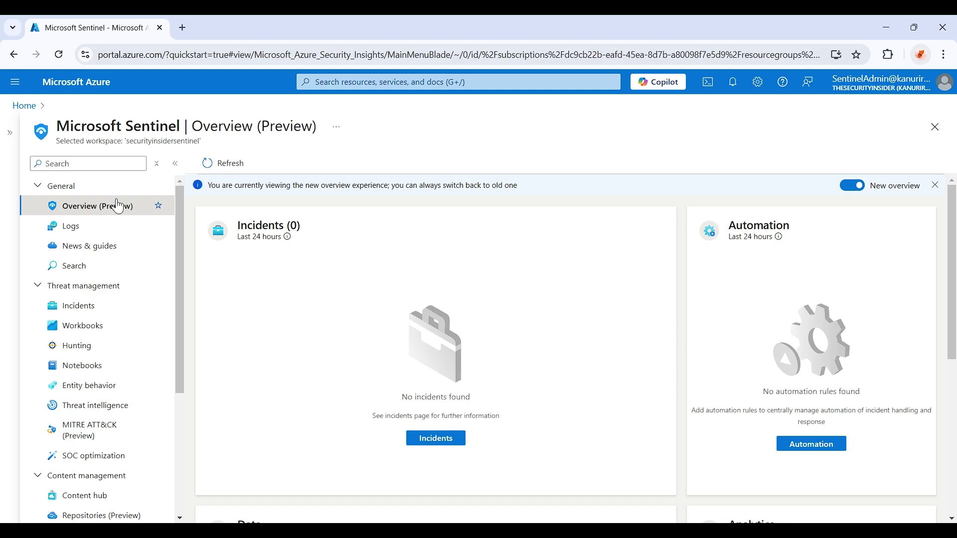
Open Sentinel's Automation page under Configuration, showing the 'Informational alert closure' rule.
scroll(134, 223, down, 5)
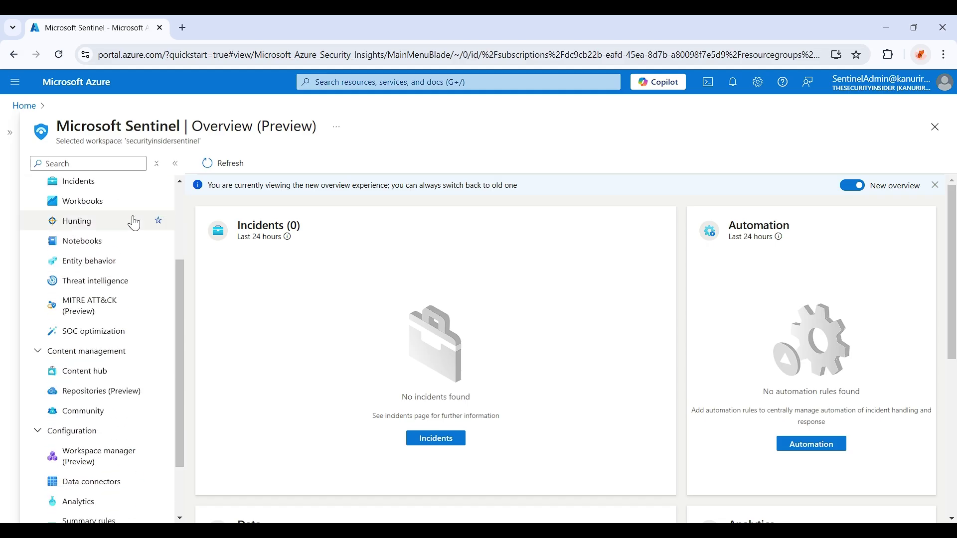
click(107, 496)
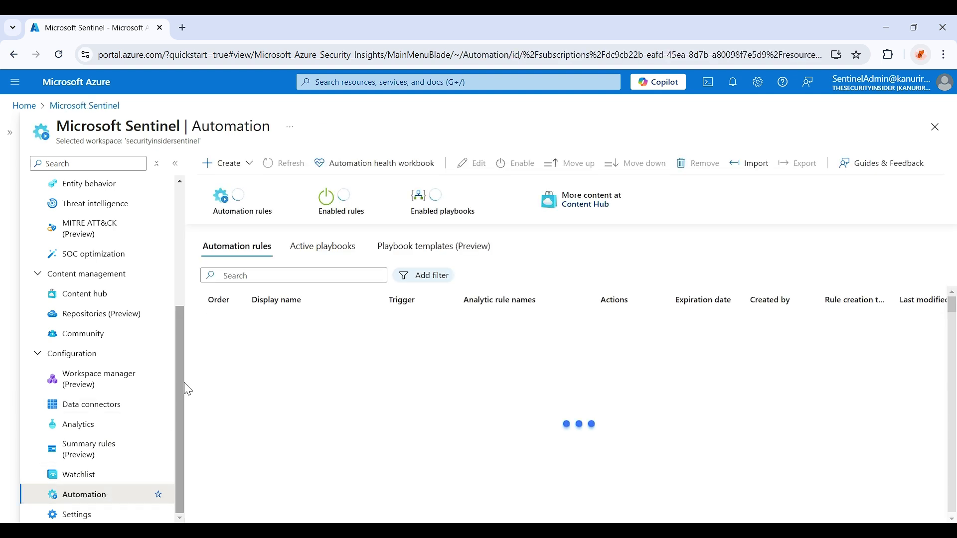
Start an incident-trigger playbook named ClosingInformationalAlertUsingPlaybook and advance to its review summary.
click(238, 164)
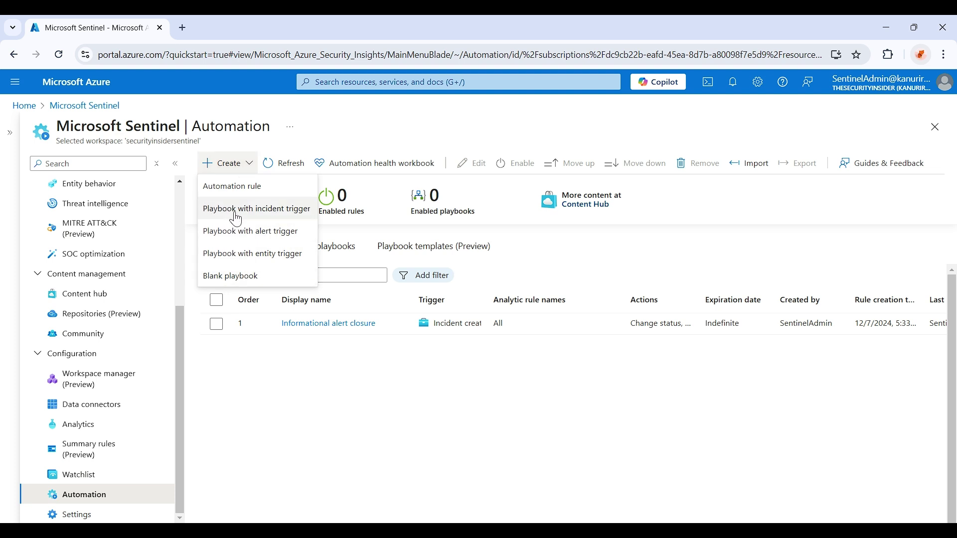
click(256, 211)
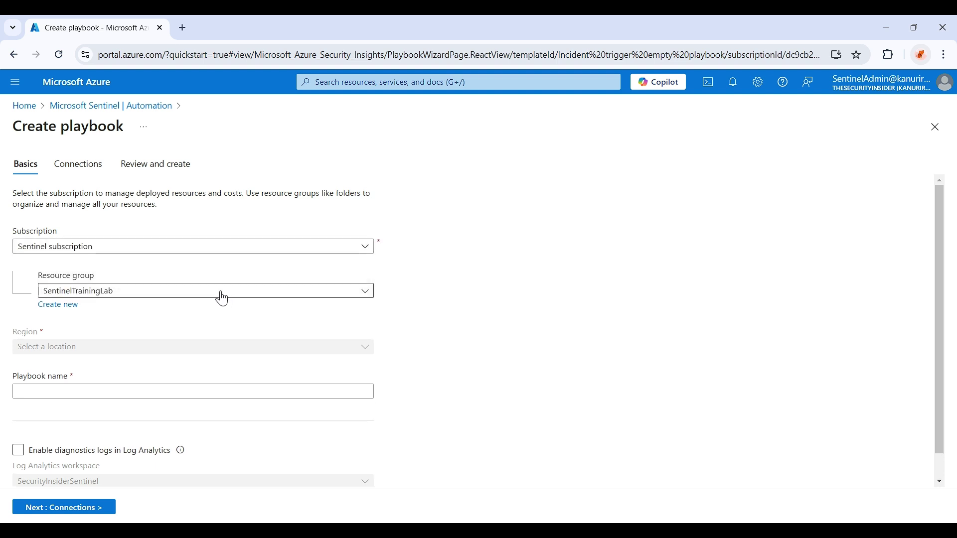
scroll(138, 324, down, 1)
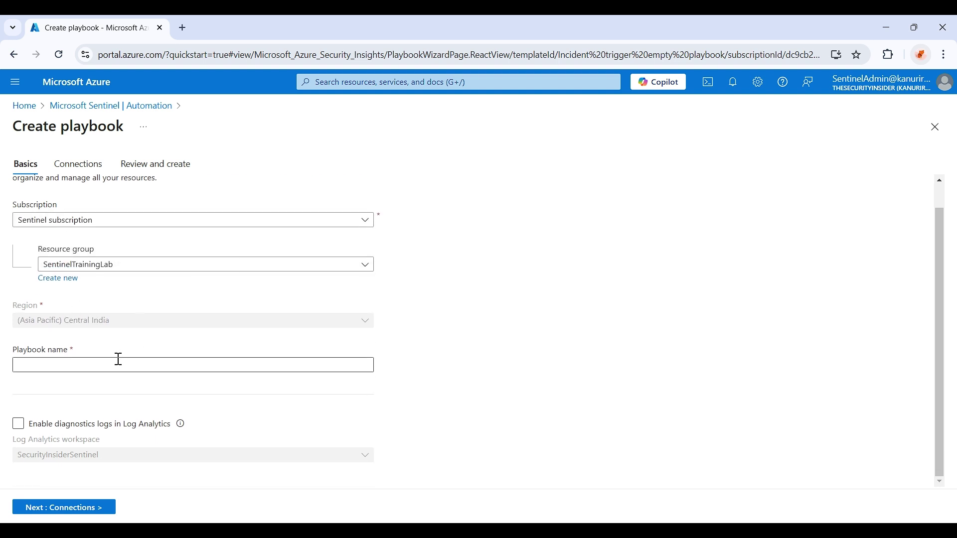
click(101, 359)
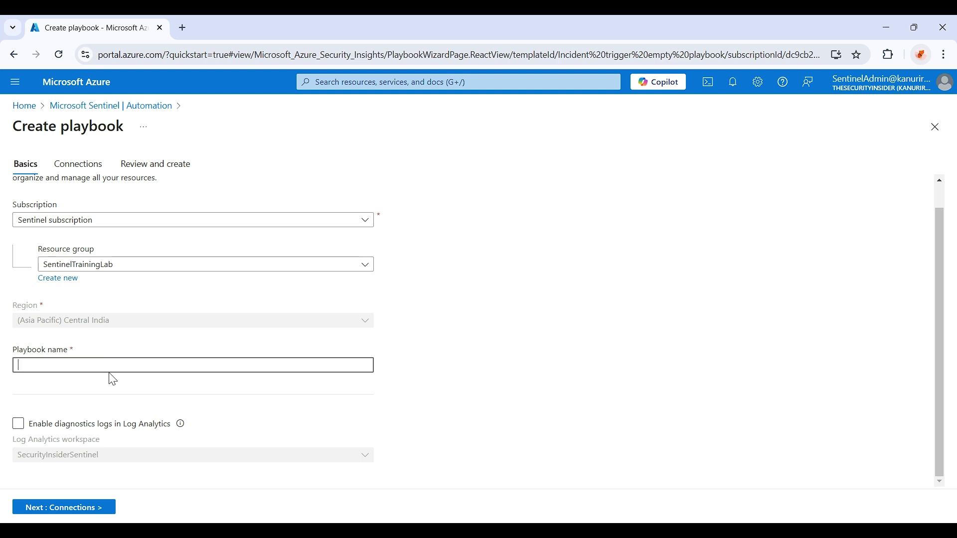
click(118, 391)
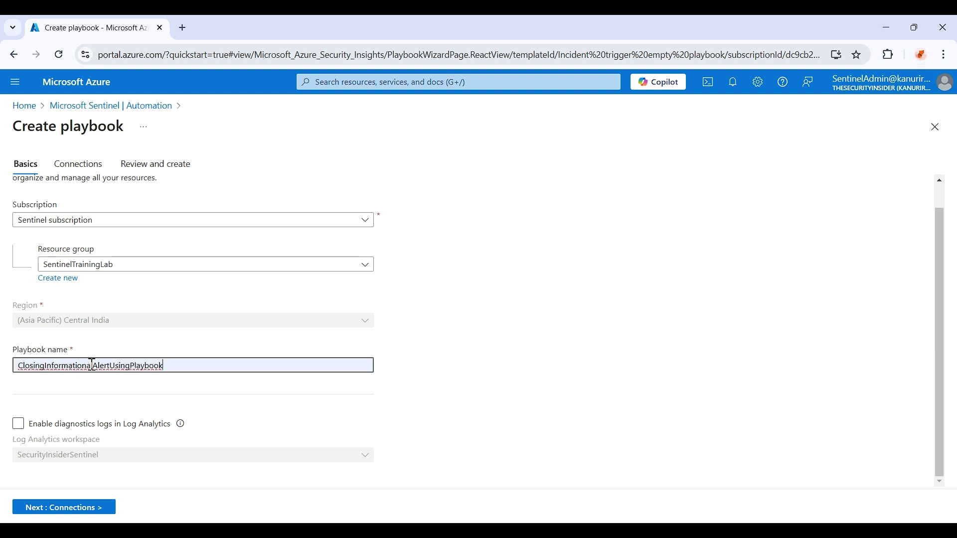
click(89, 508)
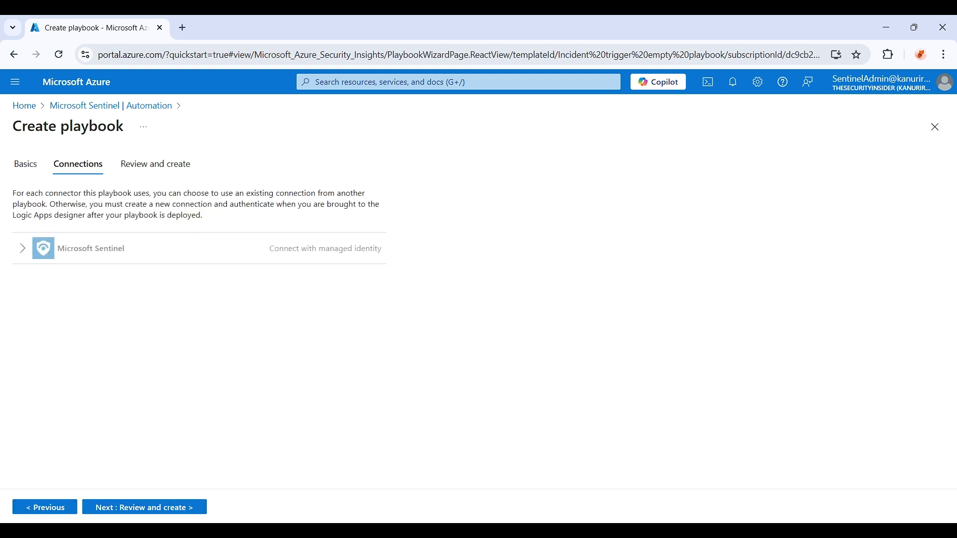
click(109, 509)
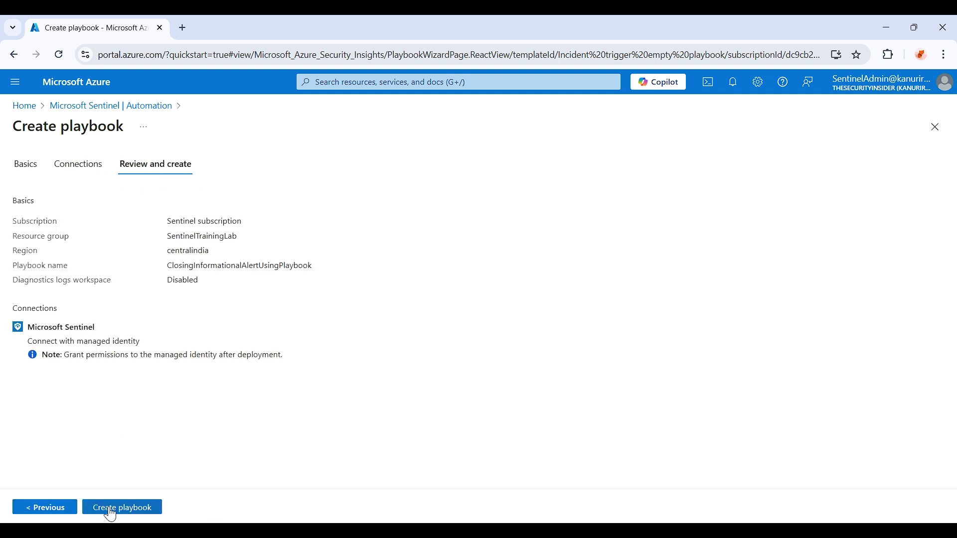
Deploy ClosingInformationalAlertUsingPlaybook and wait for its Logic app designer to open.
click(140, 510)
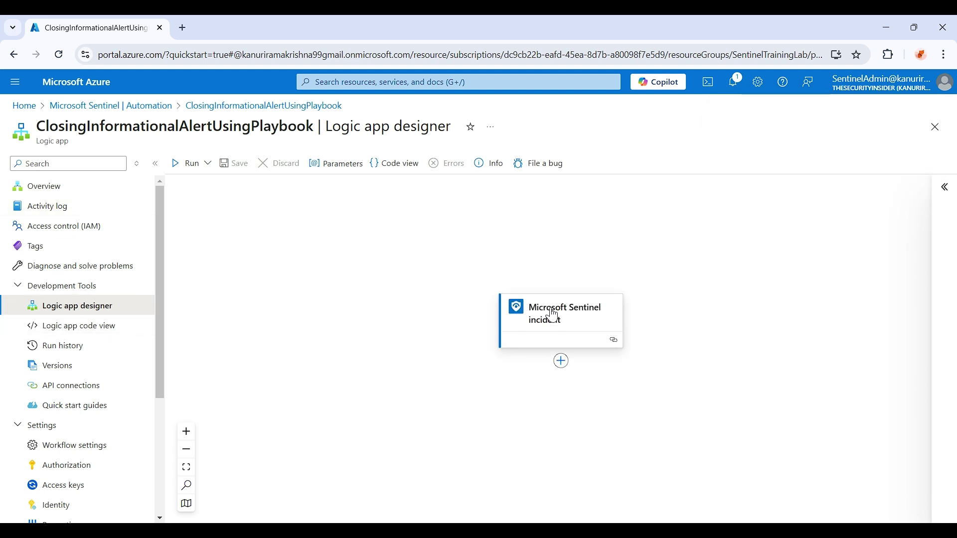
click(570, 325)
click(751, 236)
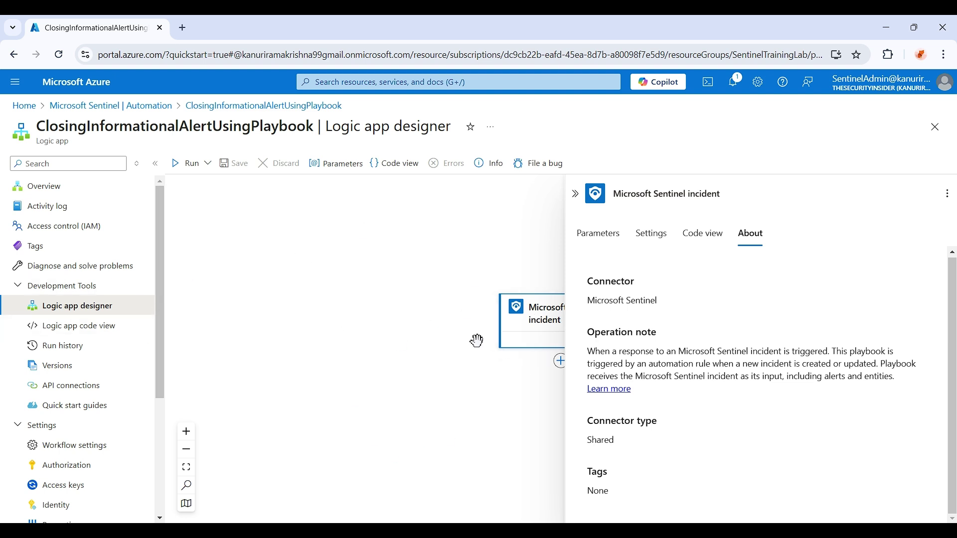
click(551, 336)
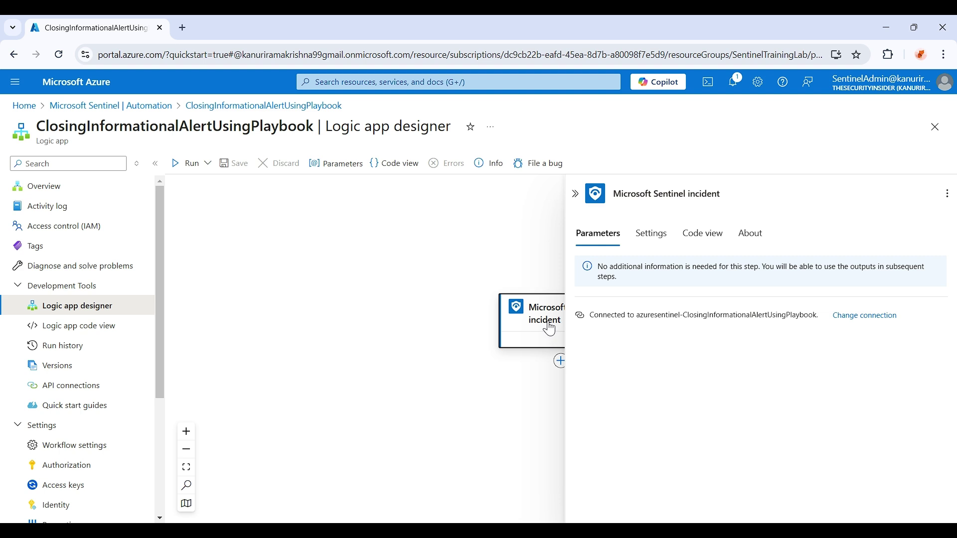
click(575, 194)
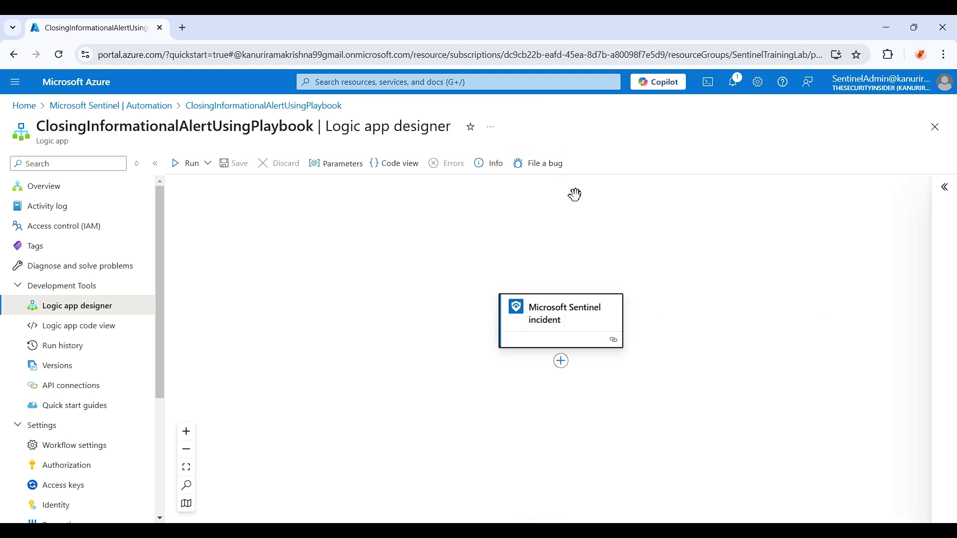
Add the Microsoft Sentinel Update incident action after the incident trigger.
click(562, 364)
click(617, 363)
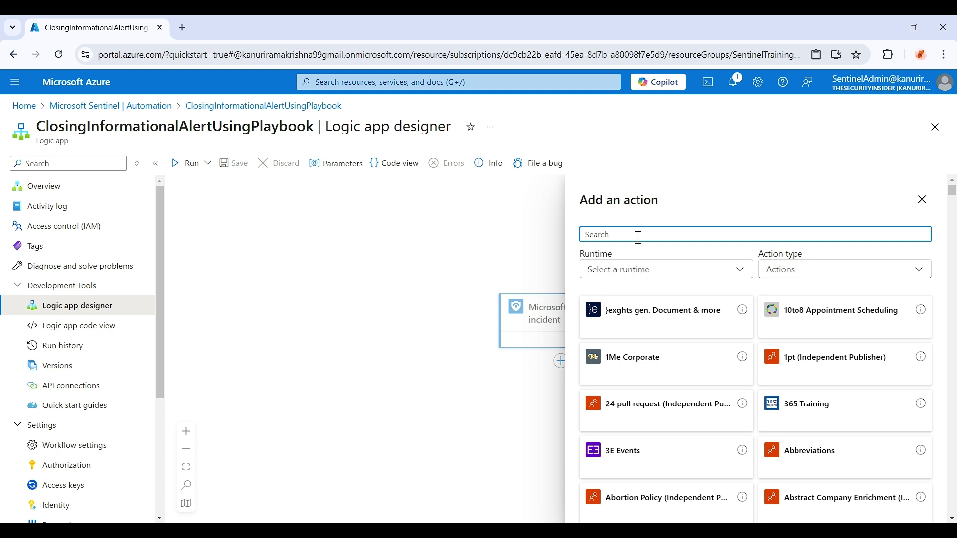
text(se)
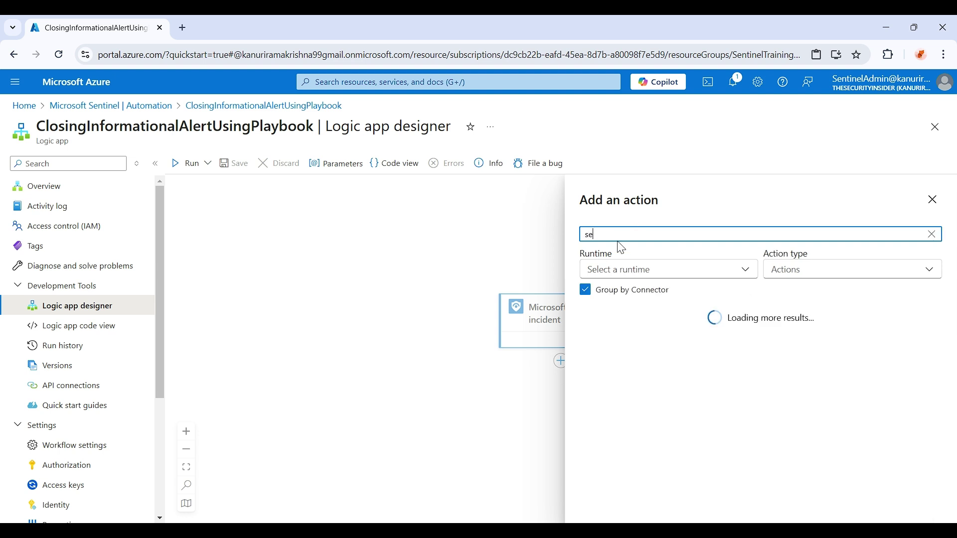
text(ntinel)
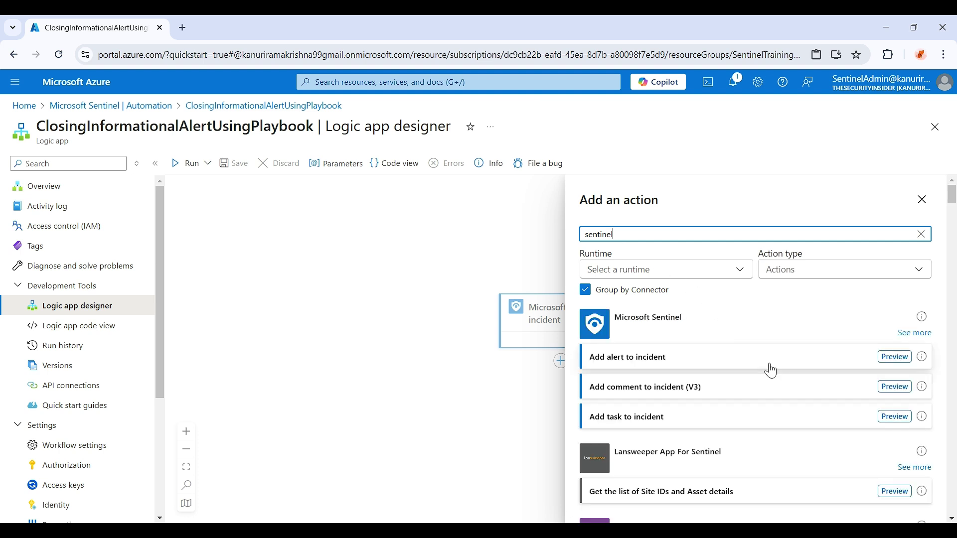
click(923, 334)
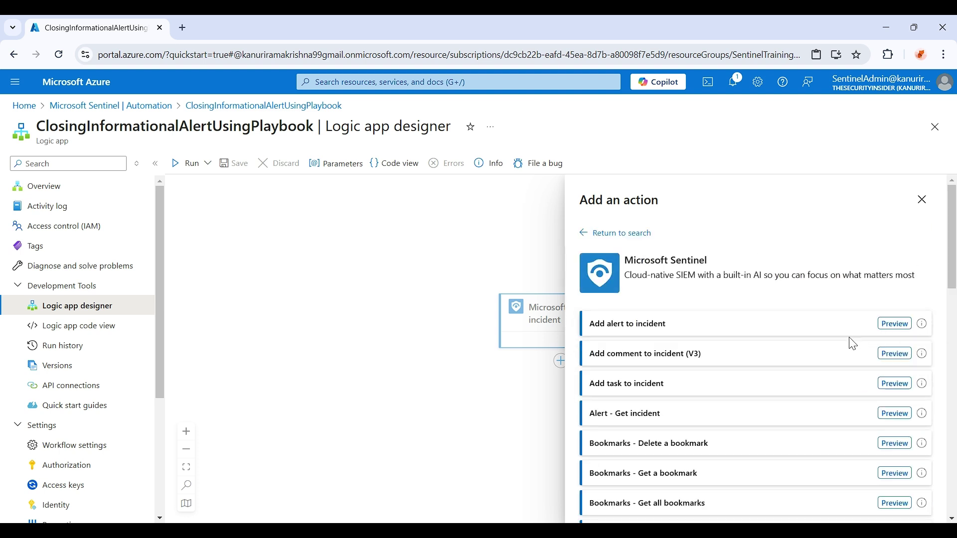
scroll(773, 336, down, 2)
scroll(770, 335, down, 2)
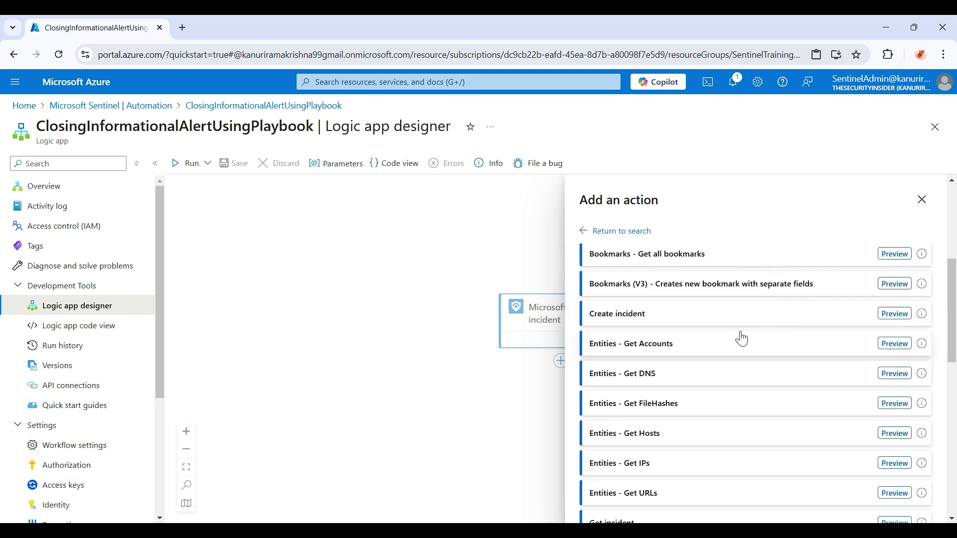
scroll(739, 335, down, 3)
scroll(715, 345, down, 3)
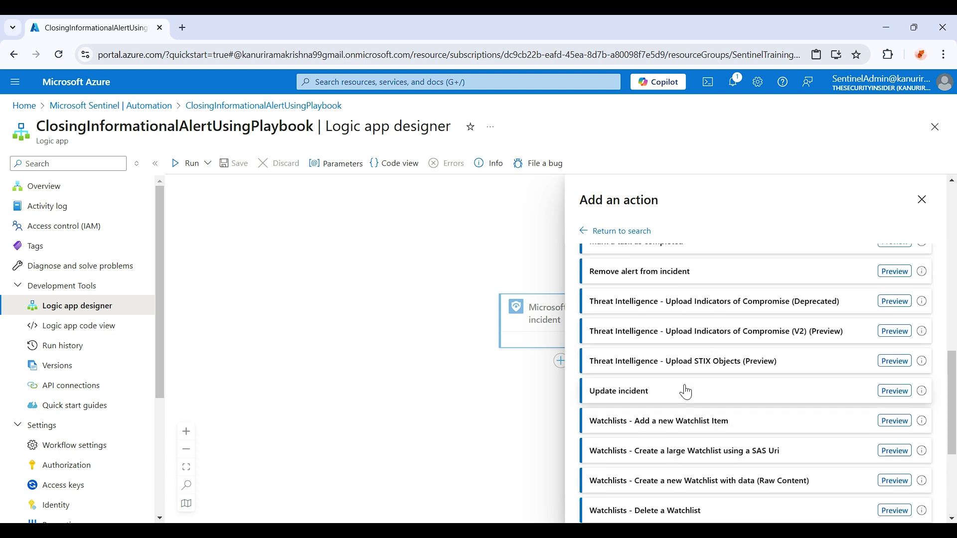
click(854, 395)
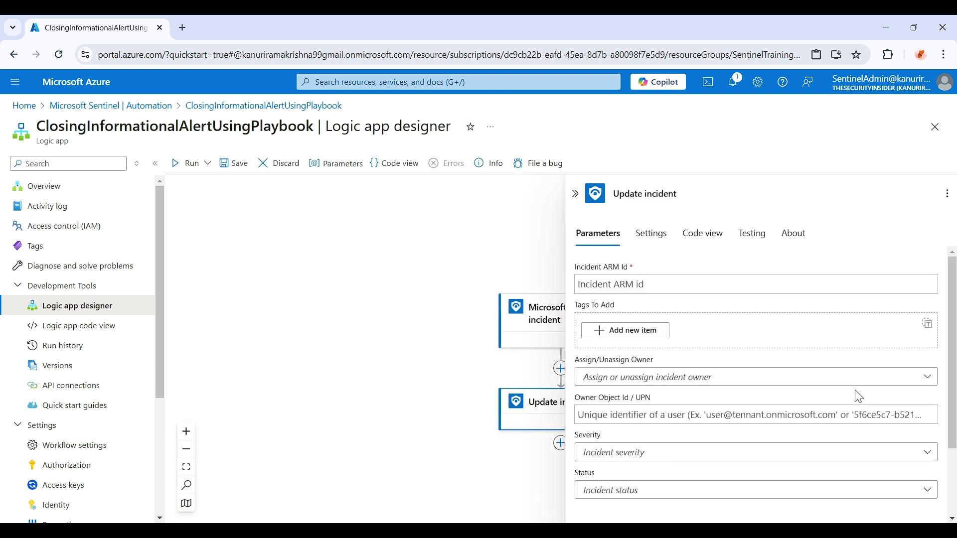
Fill the Incident ARM Id parameter with the trigger's Incident ARM ID dynamic content.
click(611, 285)
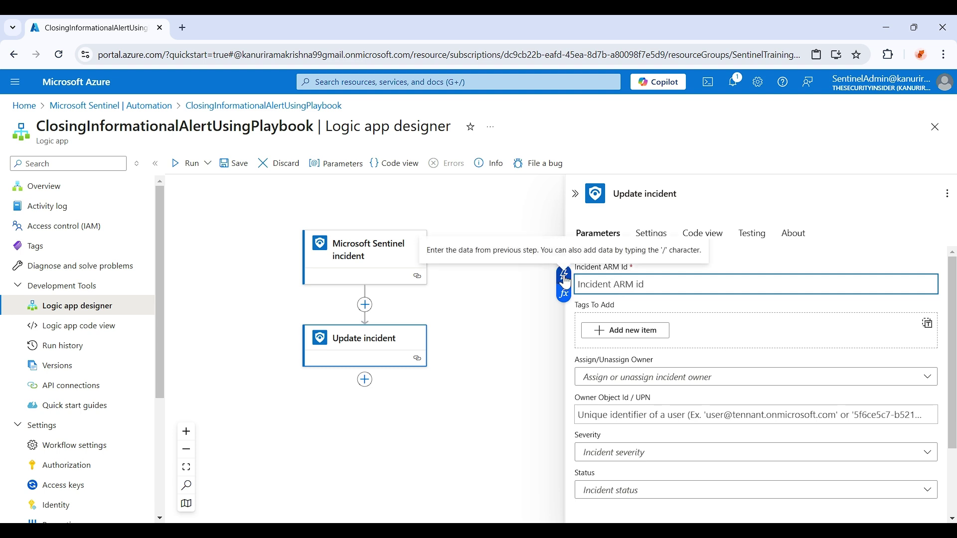
click(565, 279)
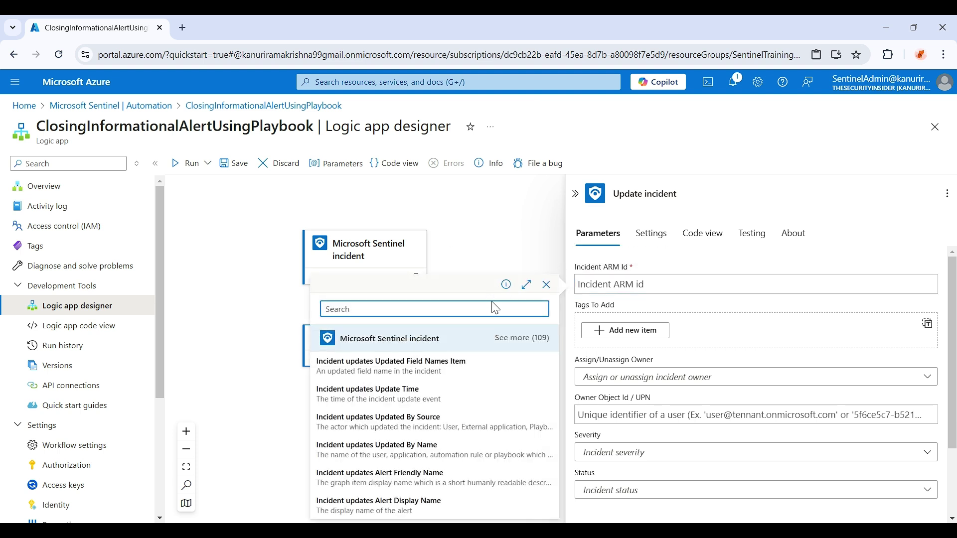
text(incident)
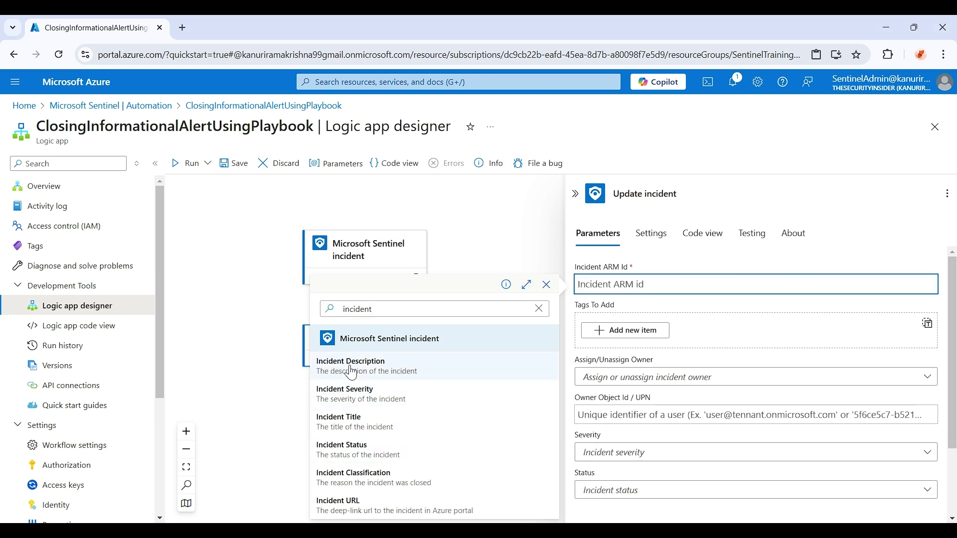
click(392, 309)
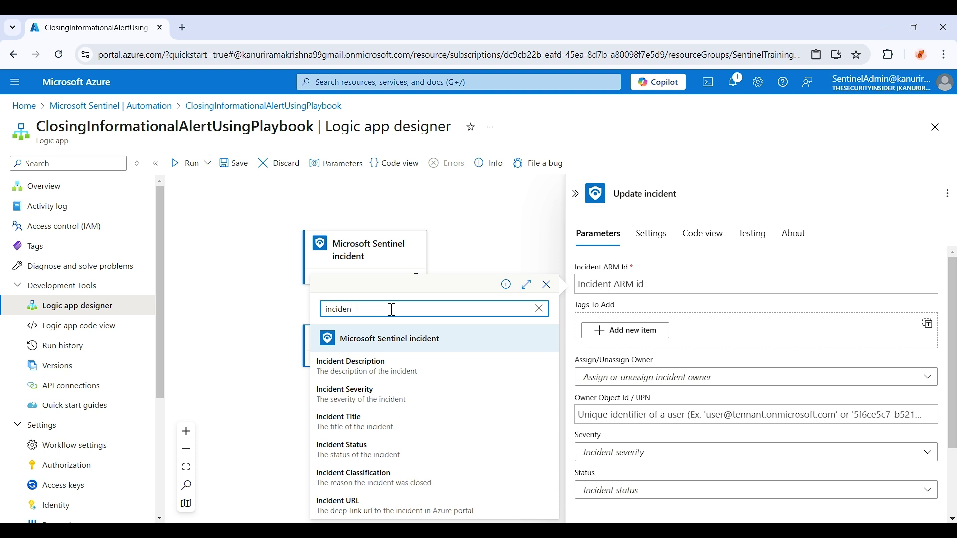
key(BackSpace)
key(BackSpace)
key(BackSpace)
key(BackSpace)
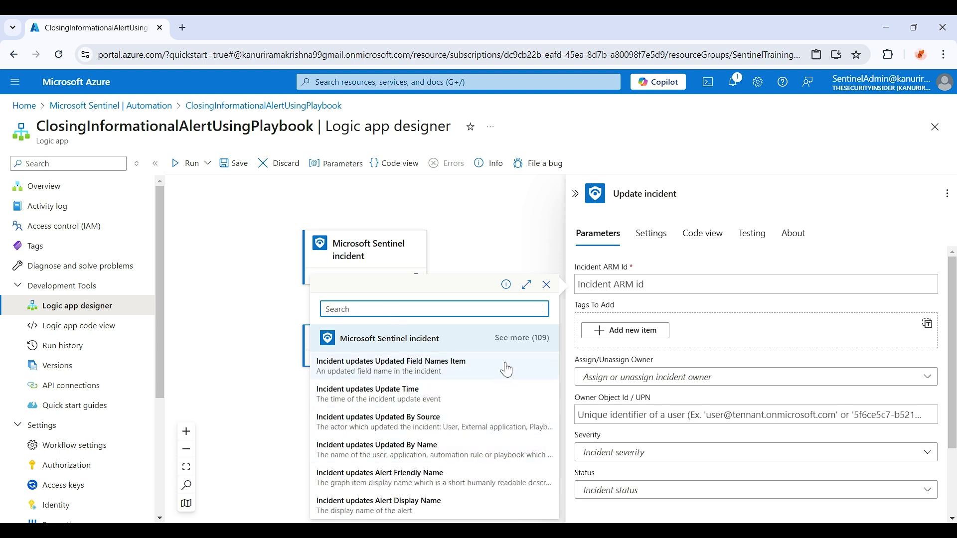
click(519, 339)
scroll(427, 293, down, 3)
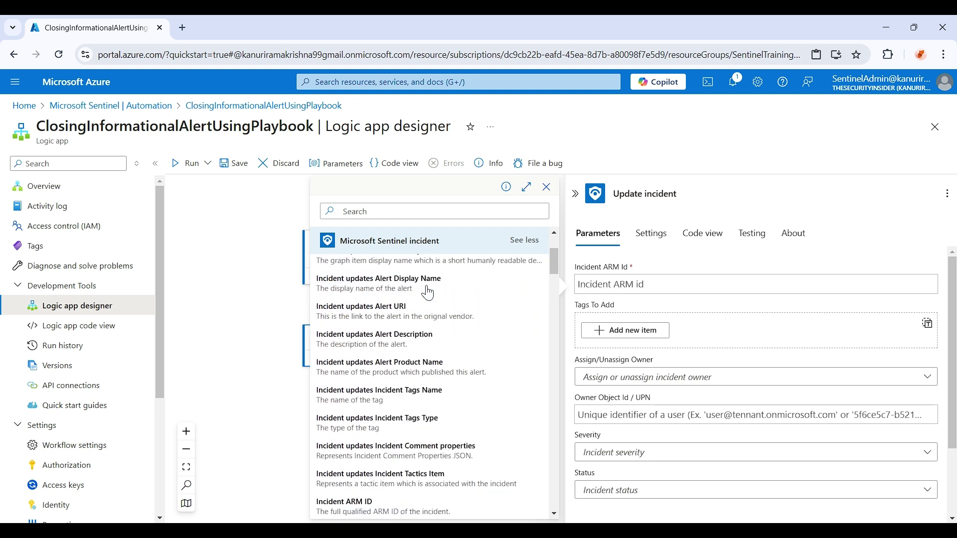
scroll(384, 352, down, 3)
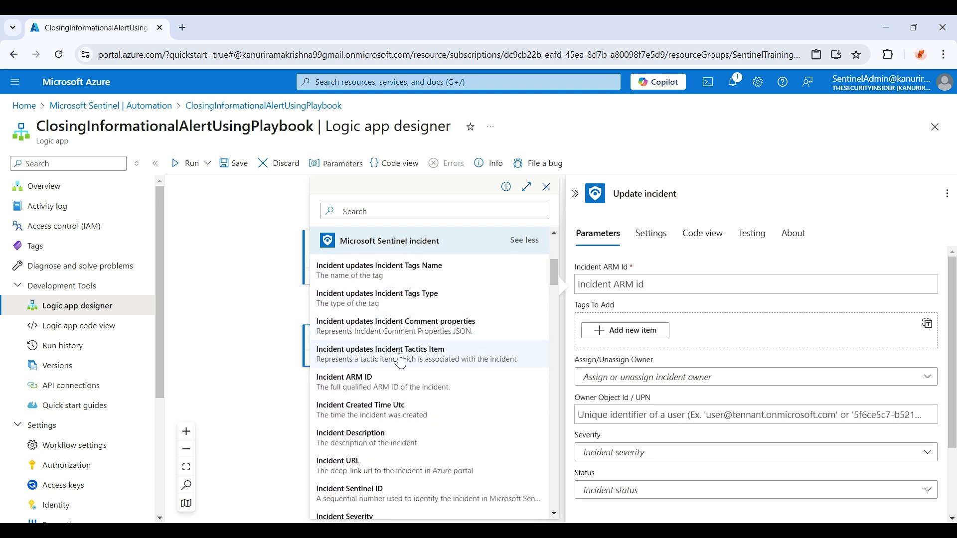
click(395, 383)
Make Update incident assign an owner, pasting the owner's user principal name.
scroll(698, 374, down, 2)
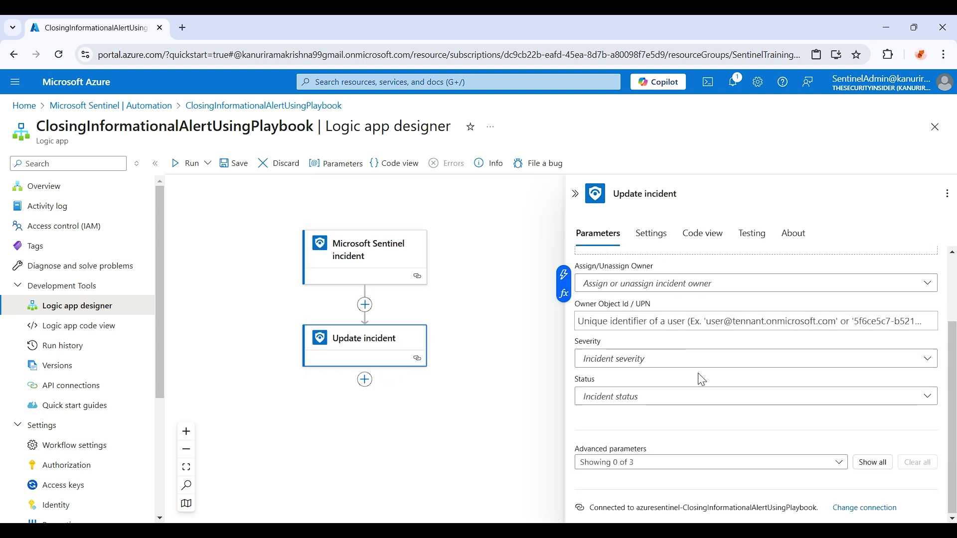
click(633, 292)
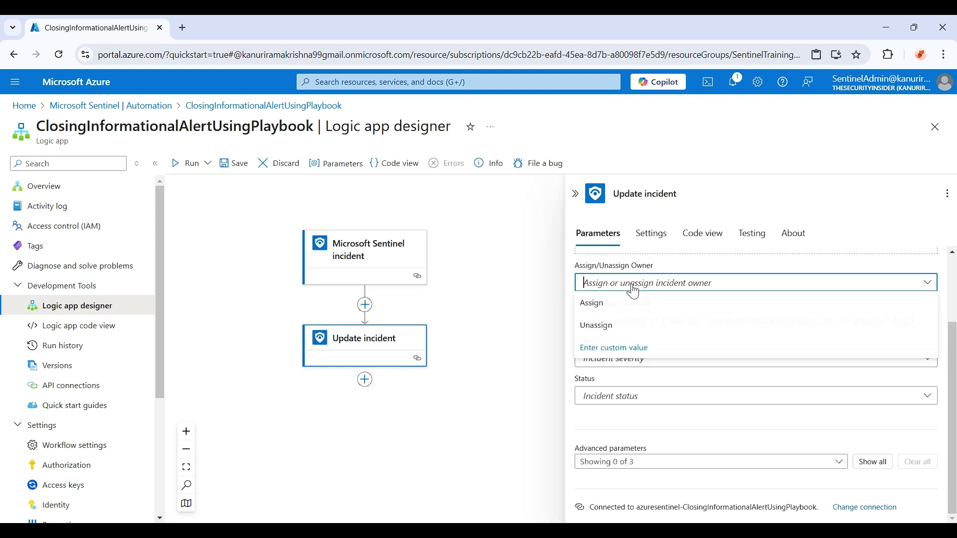
click(627, 305)
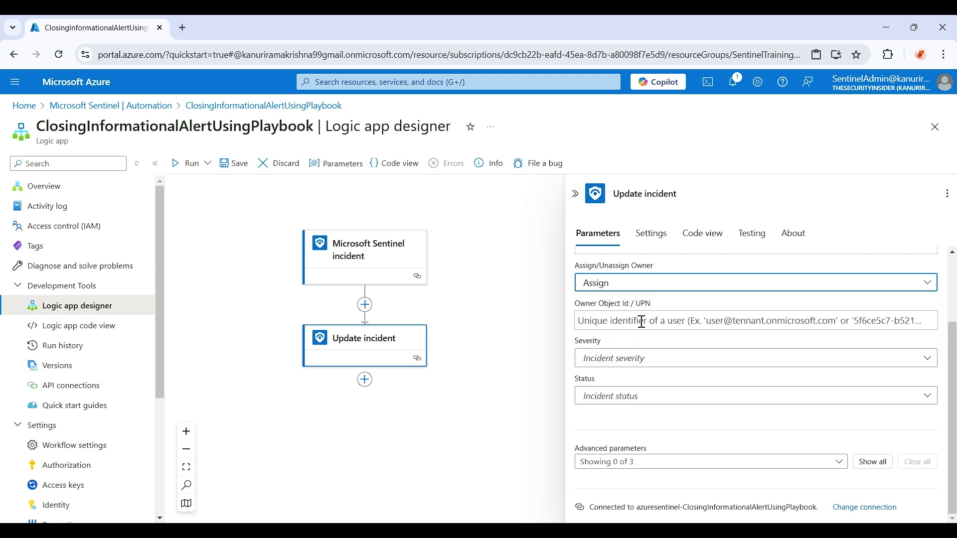
click(650, 318)
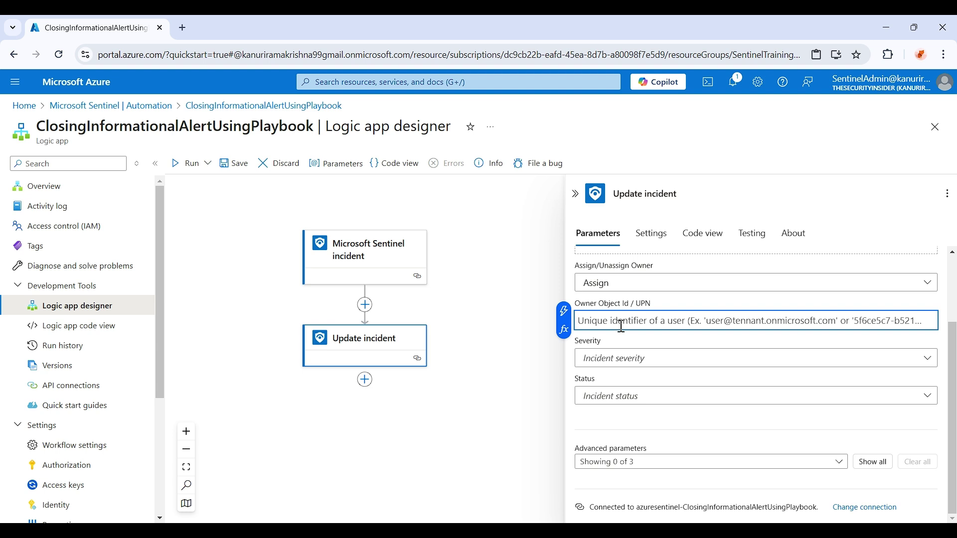
click(402, 458)
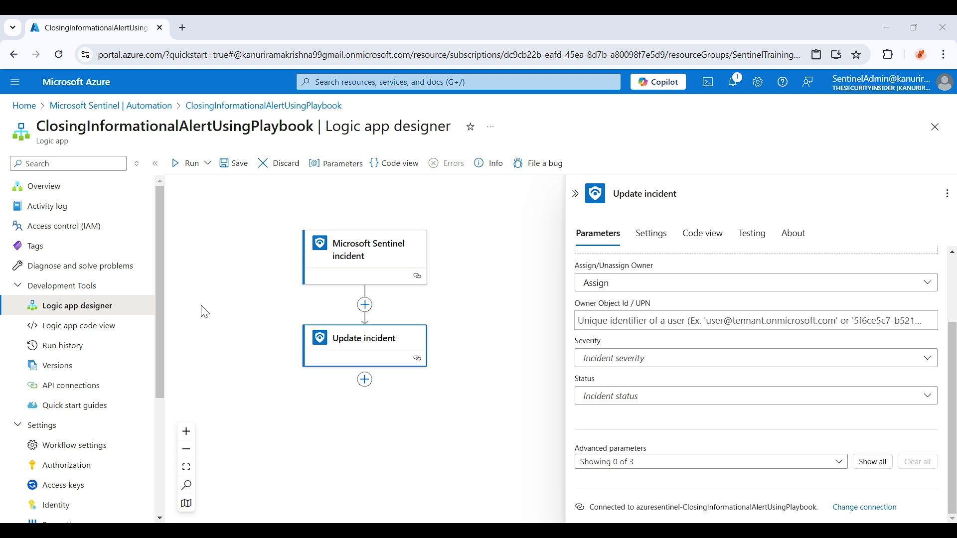
click(600, 319)
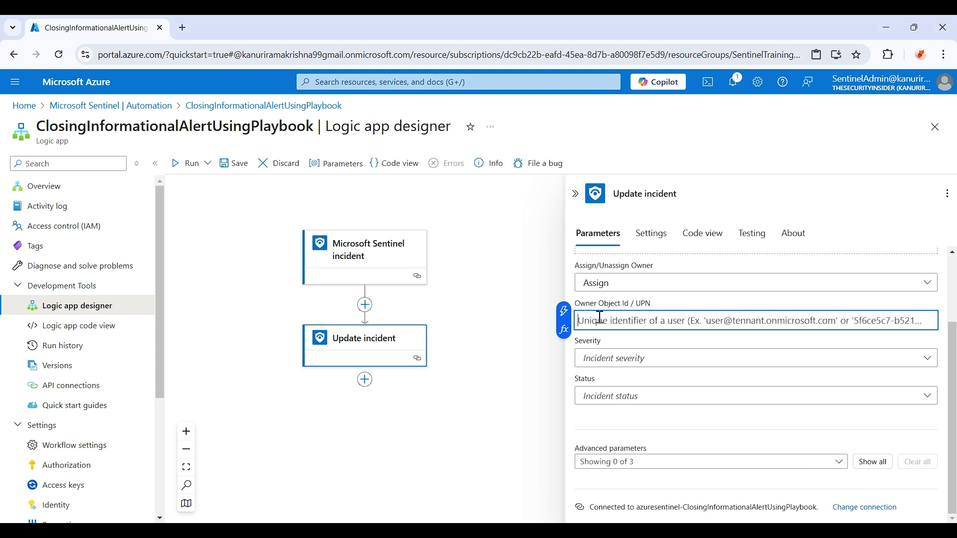
key(ctrl+v)
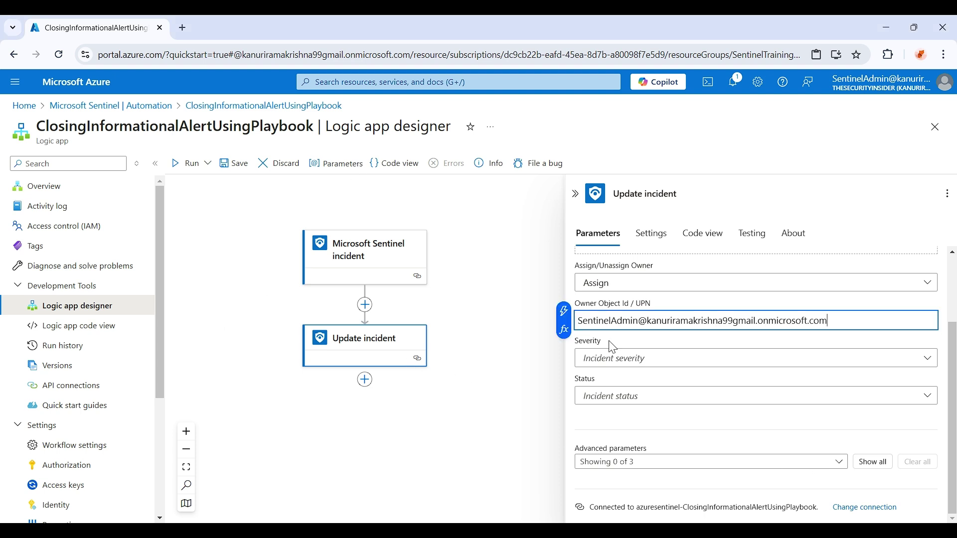
Set Status Closed, classification Undetermined, close reason 'Closing by playbook', and save the workflow.
click(620, 397)
click(608, 440)
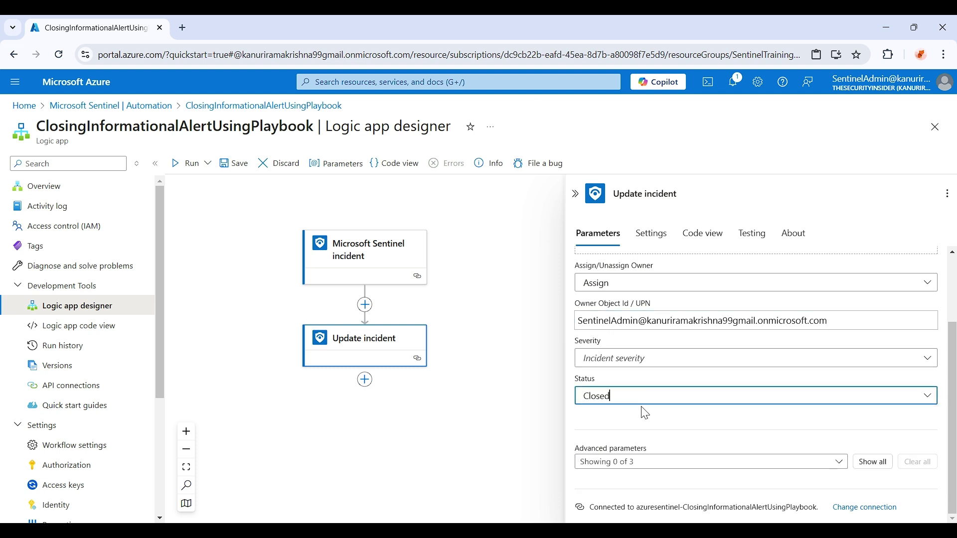
scroll(658, 405, down, 1)
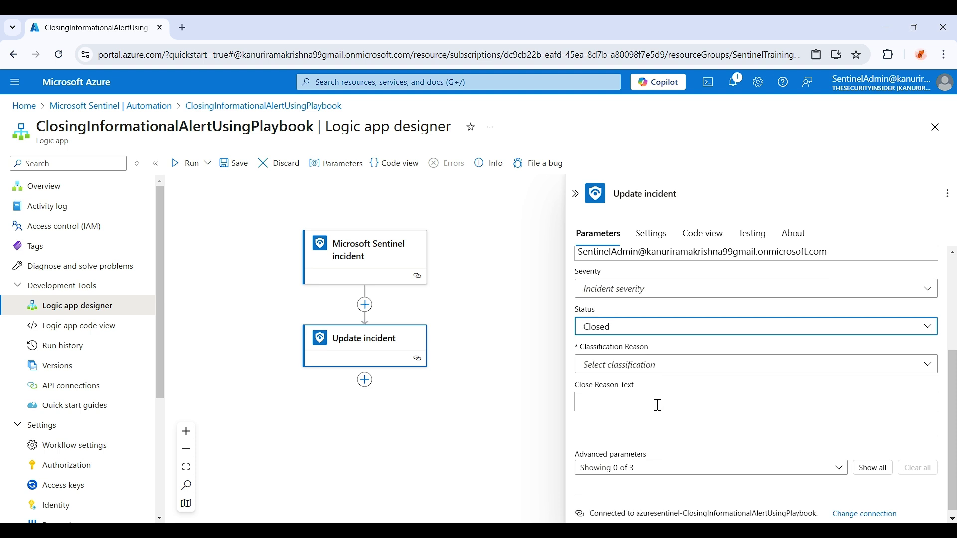
click(636, 359)
click(609, 470)
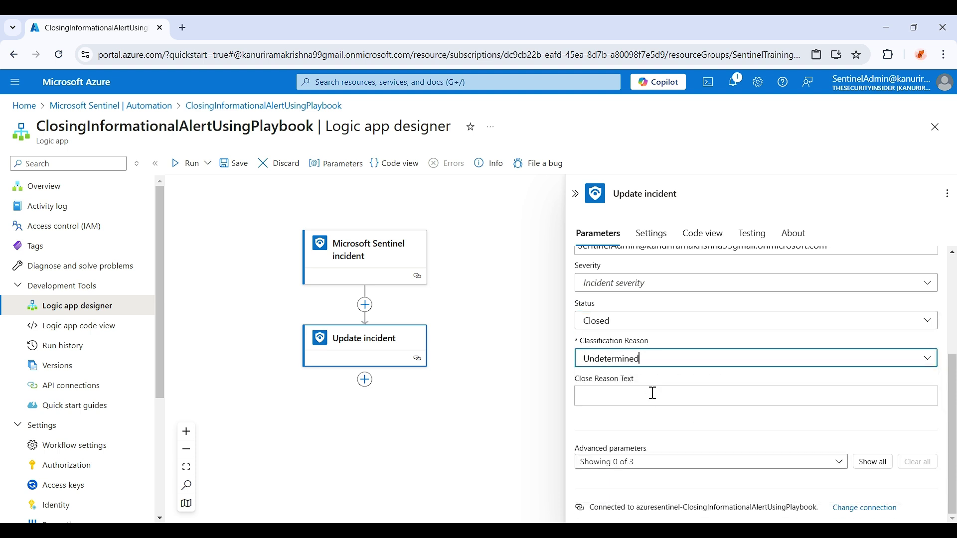
click(653, 392)
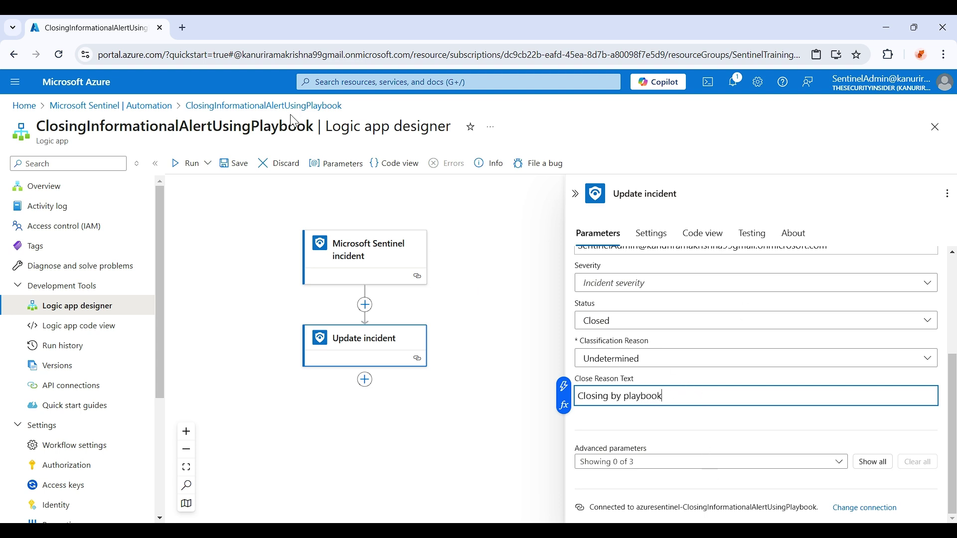
click(228, 165)
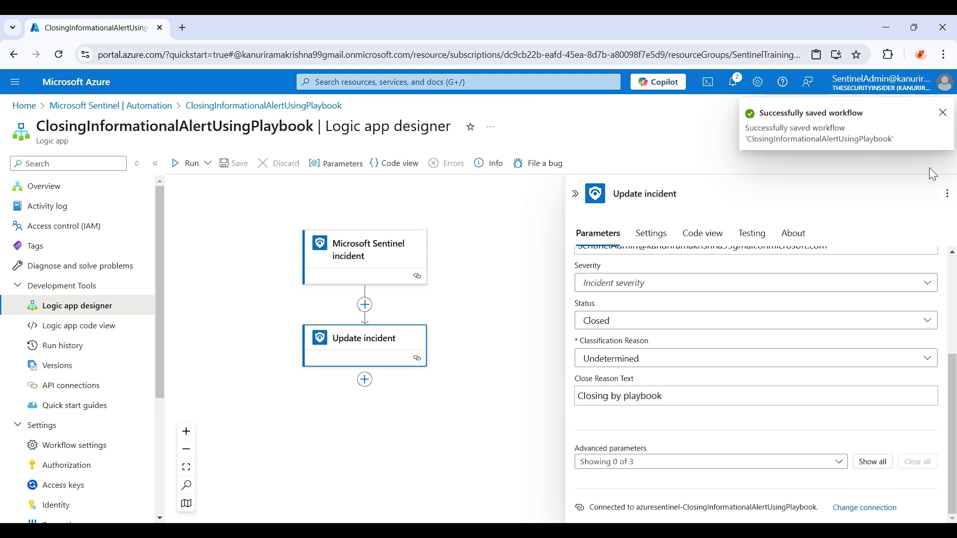
Start a new automation rule named 'Informational alert closure playbook'.
click(575, 194)
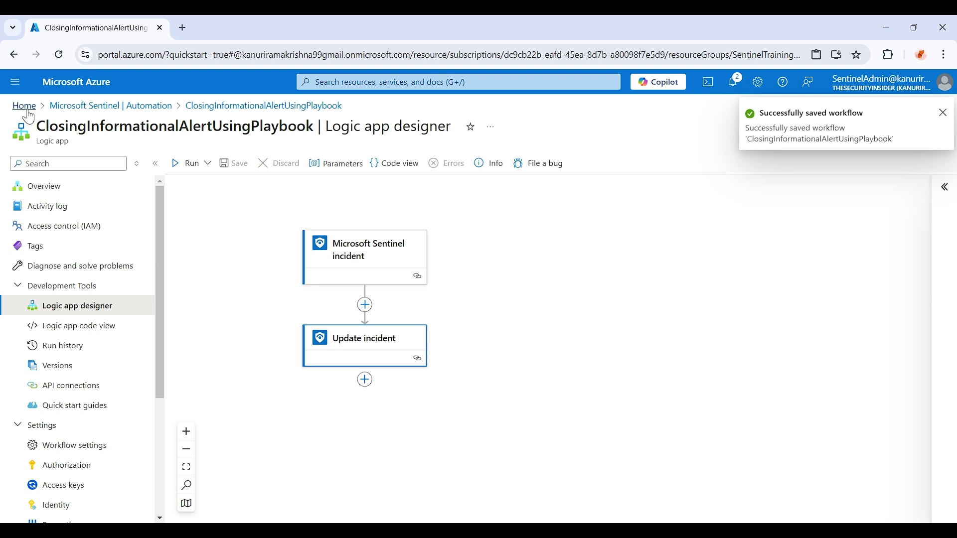
click(65, 106)
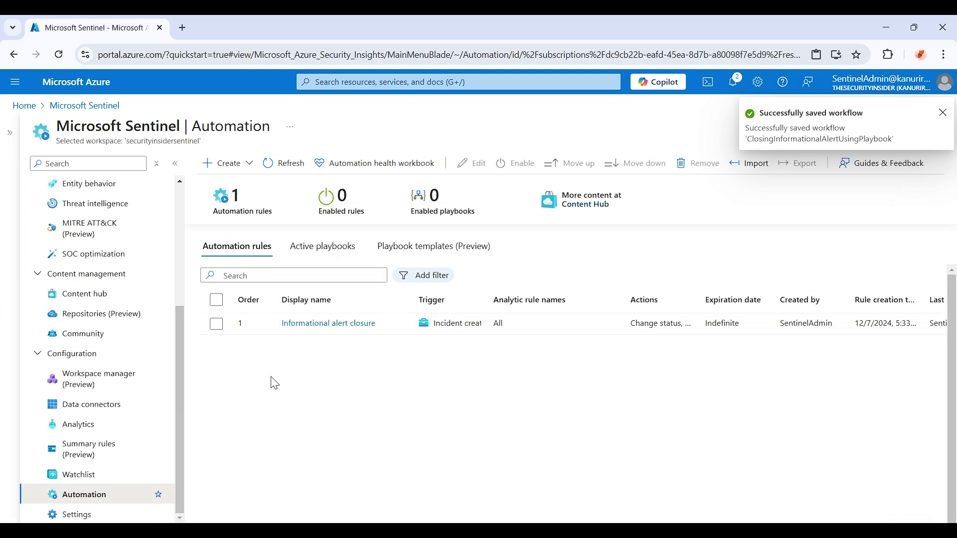
click(228, 164)
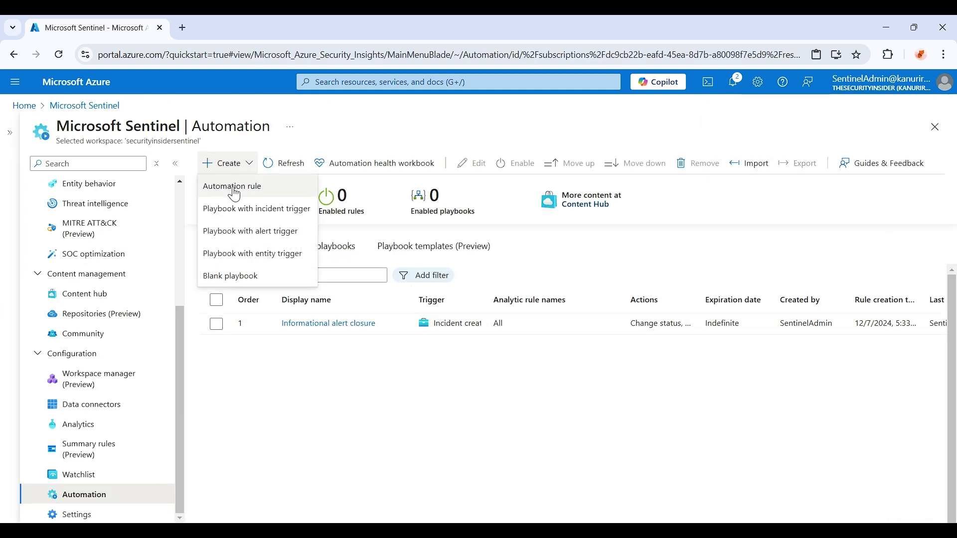
click(235, 193)
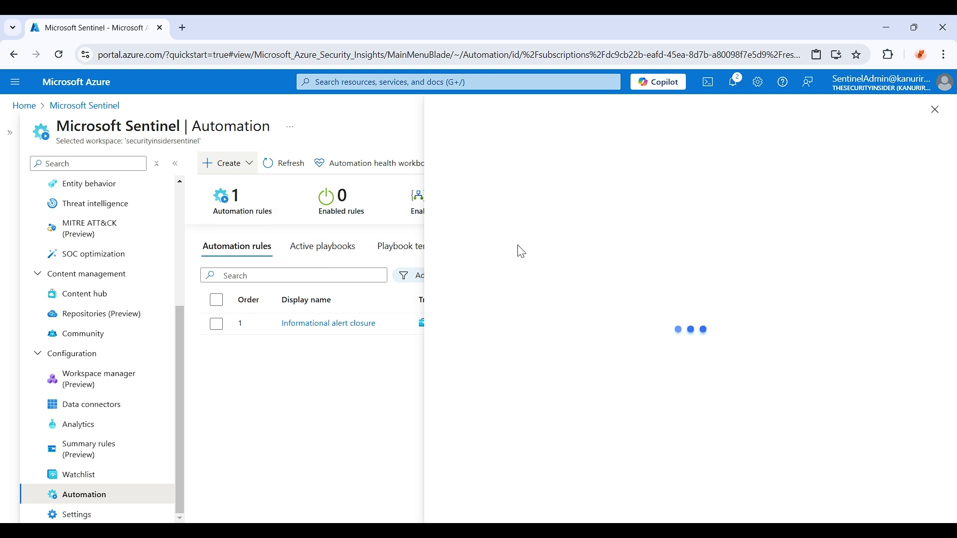
click(483, 168)
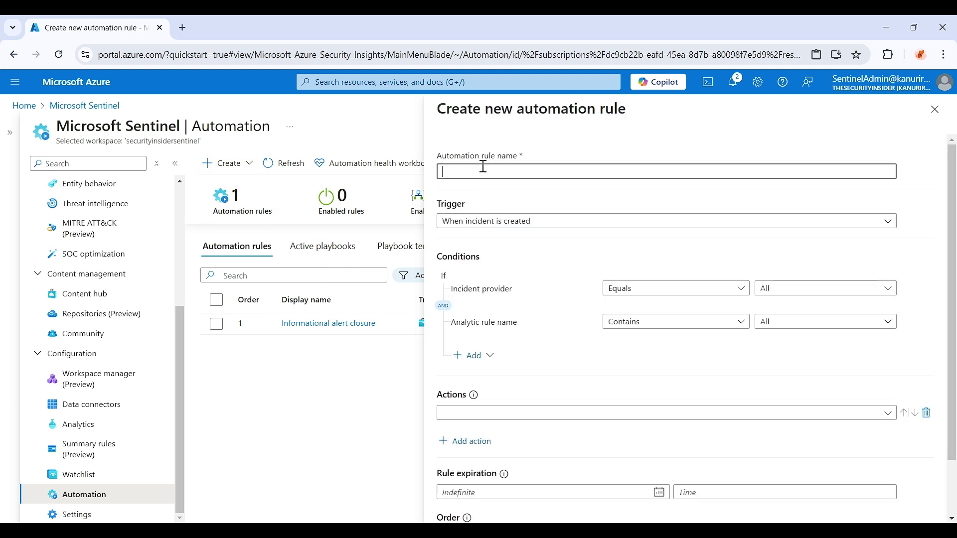
text(Informational alert closure playbook)
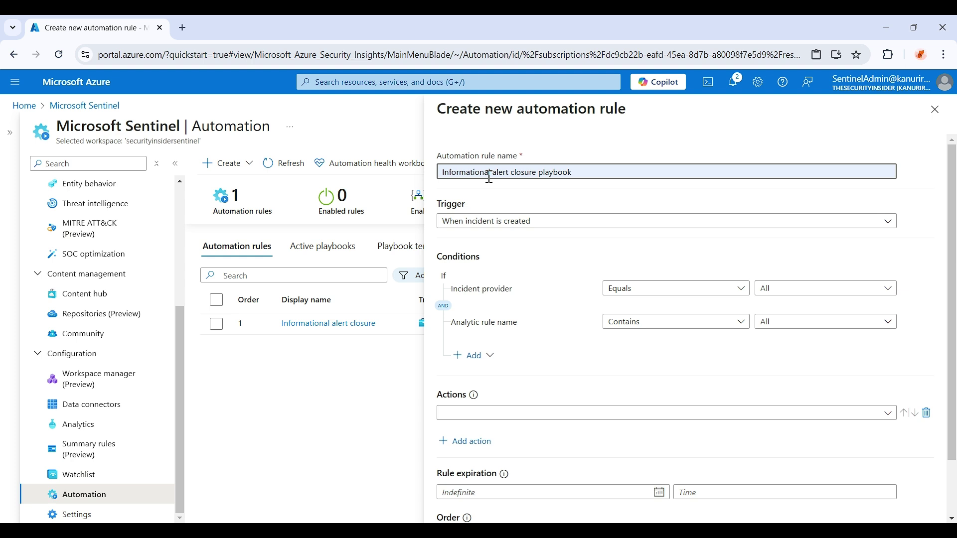
click(538, 242)
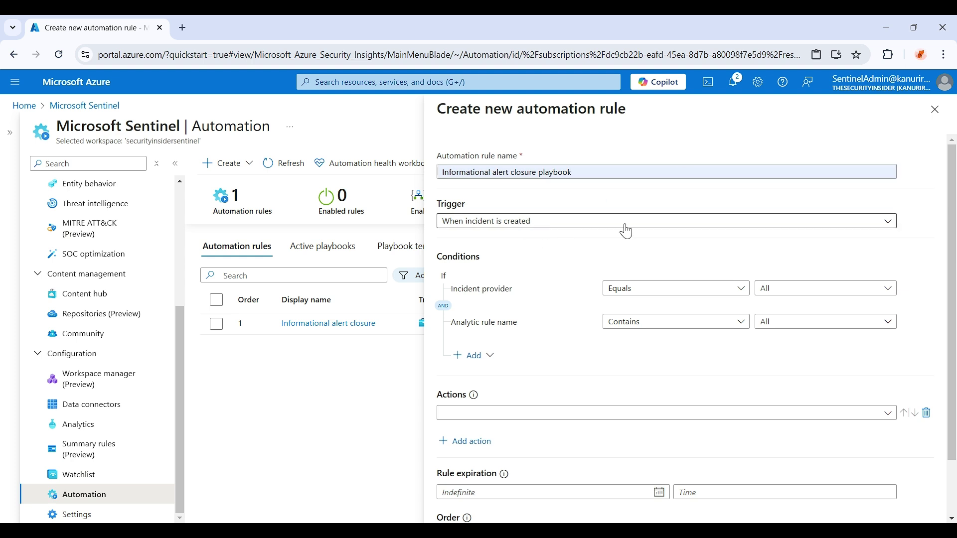
Add a rule condition: Severity Equals Informational.
scroll(563, 278, down, 2)
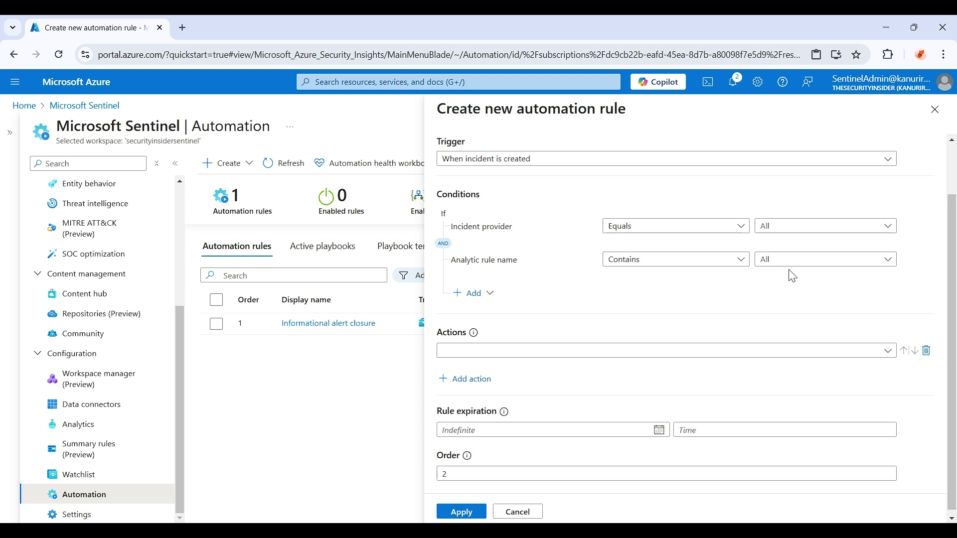
click(476, 293)
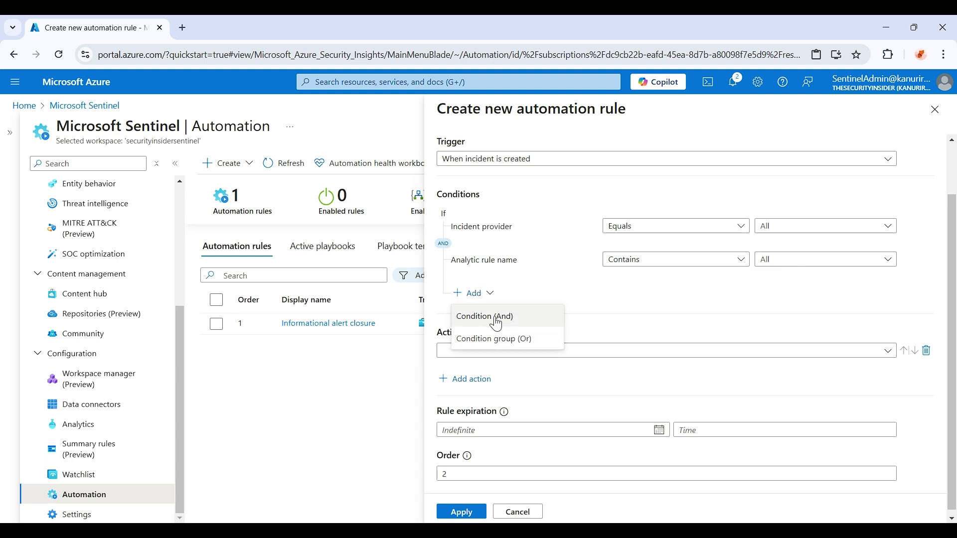
click(497, 319)
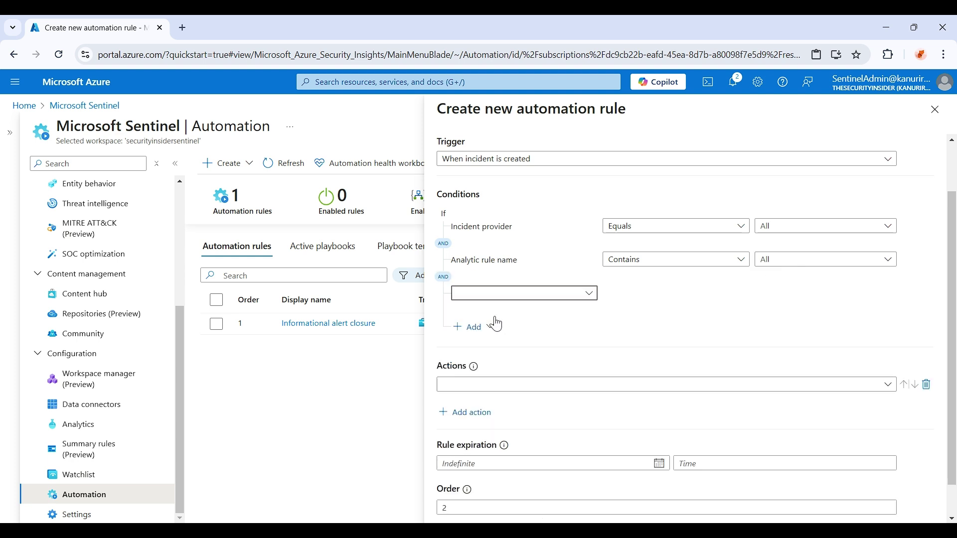
click(550, 294)
click(641, 314)
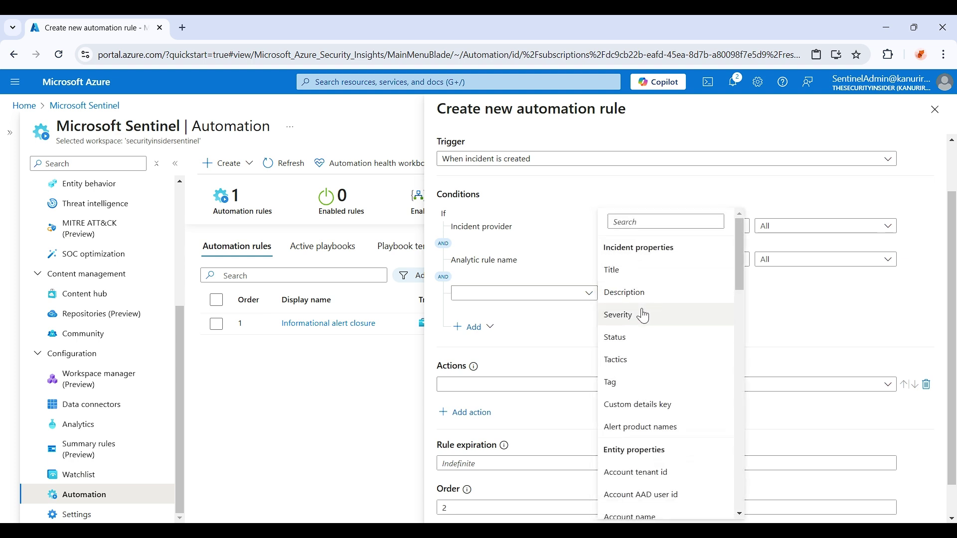
click(665, 295)
click(666, 311)
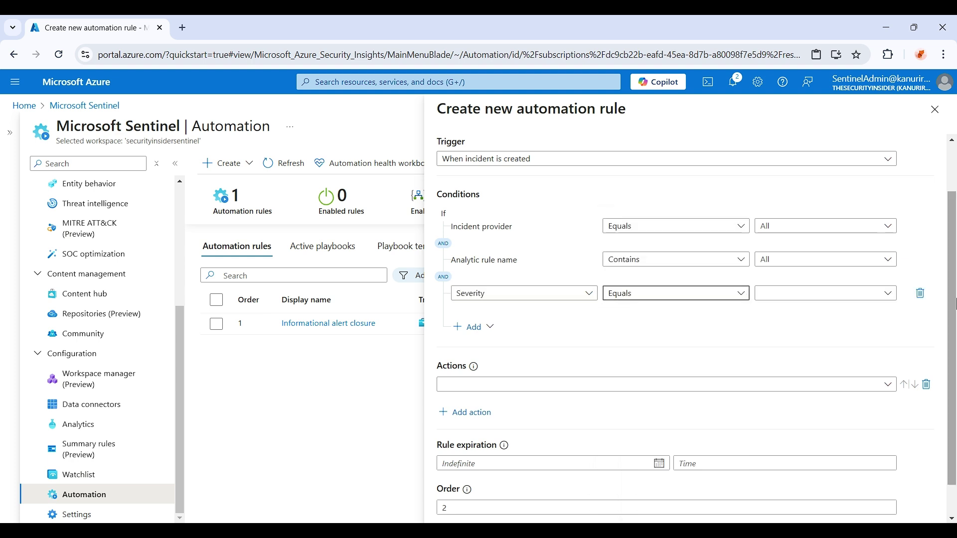
click(872, 295)
click(799, 339)
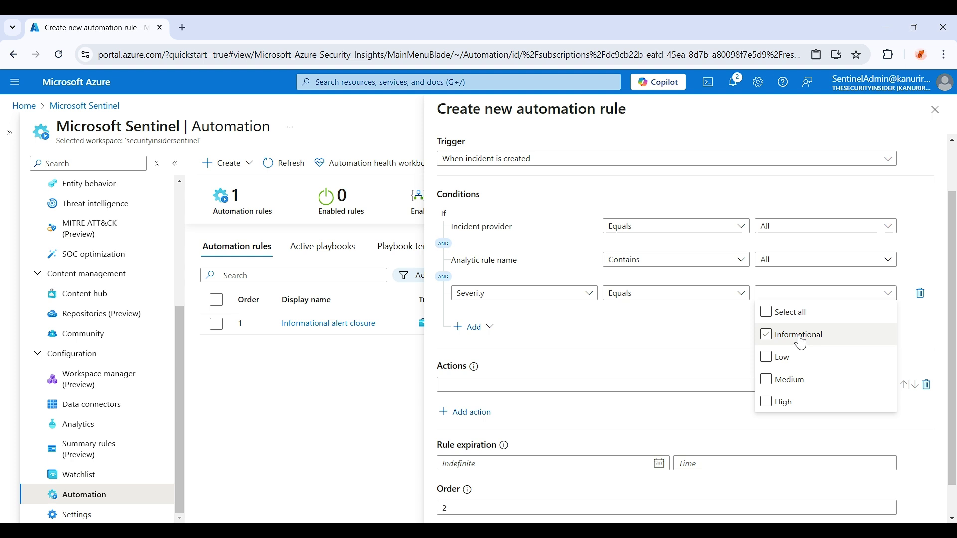
click(659, 337)
Set the action to Run playbook ClosingInformationalAlertUsingPlaybook and apply the rule.
scroll(656, 336, down, 1)
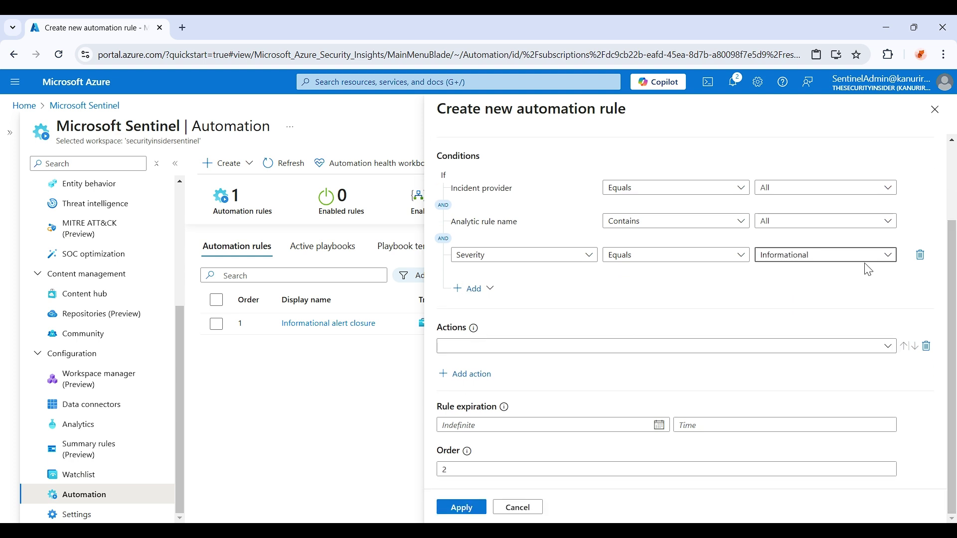
scroll(646, 265, up, 3)
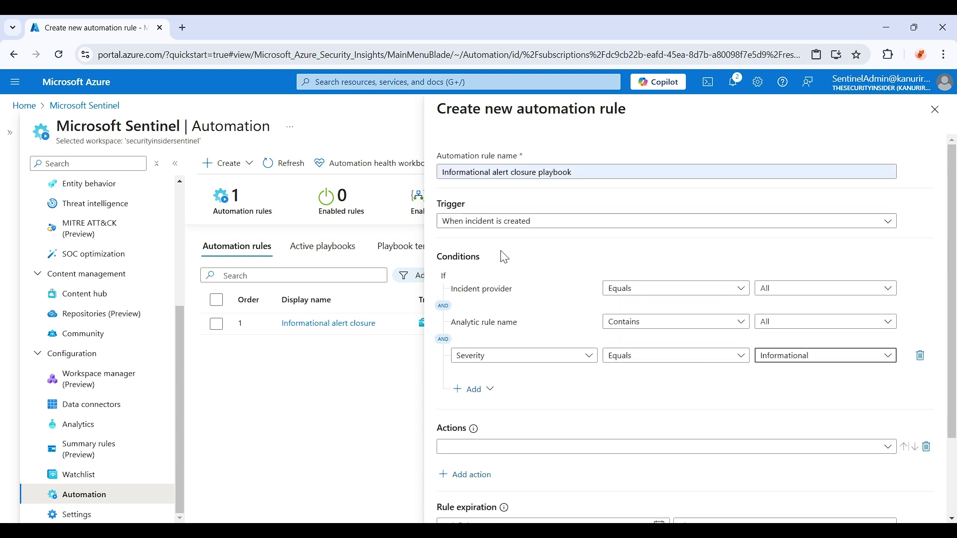
scroll(589, 372, down, 2)
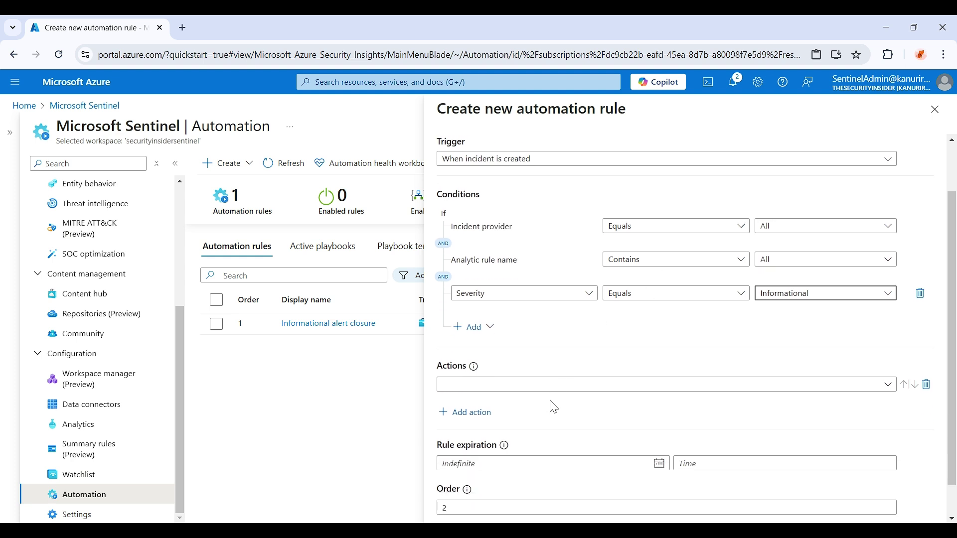
scroll(553, 408, down, 1)
click(521, 348)
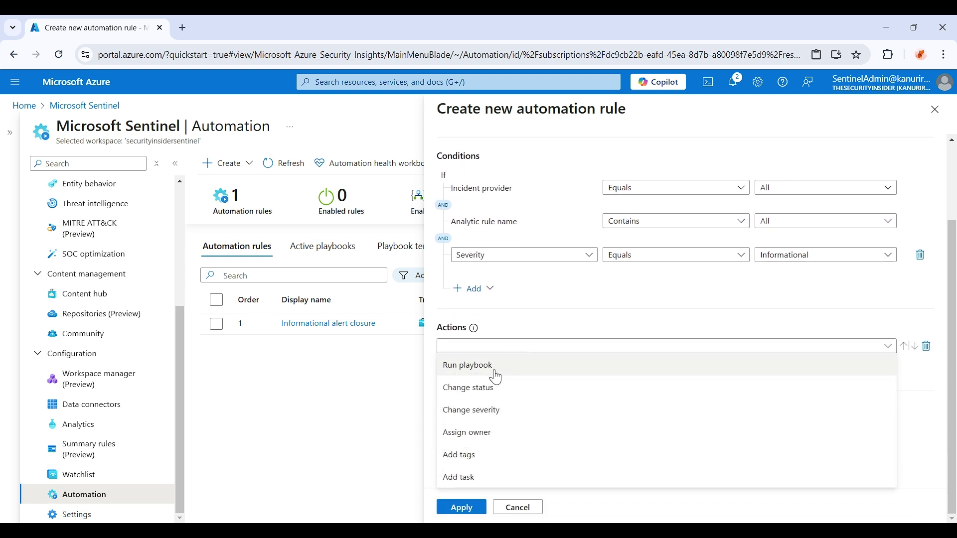
click(469, 366)
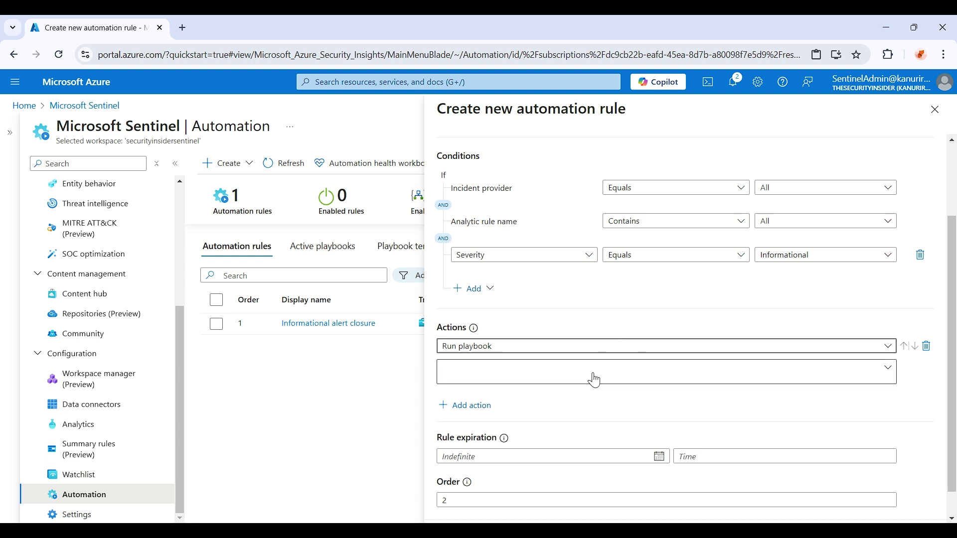
click(595, 380)
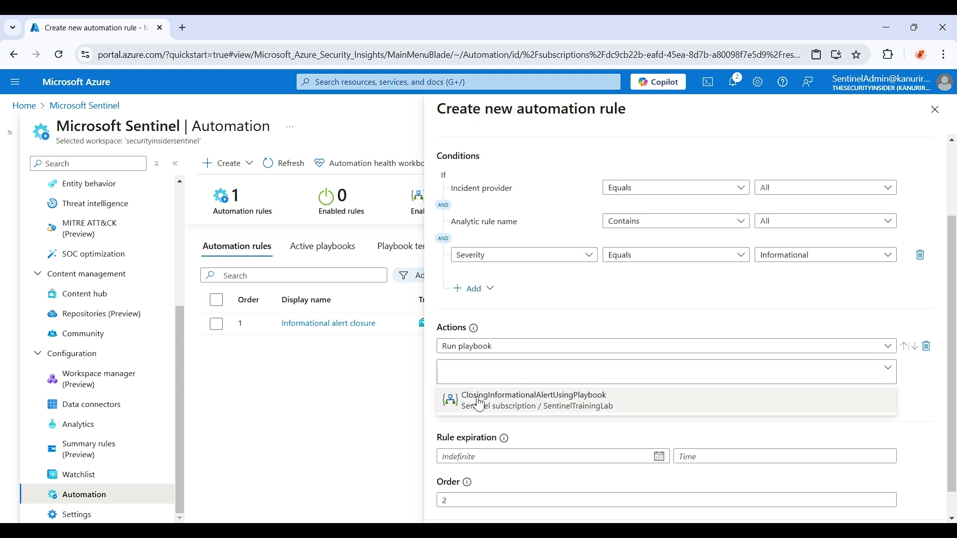
click(548, 405)
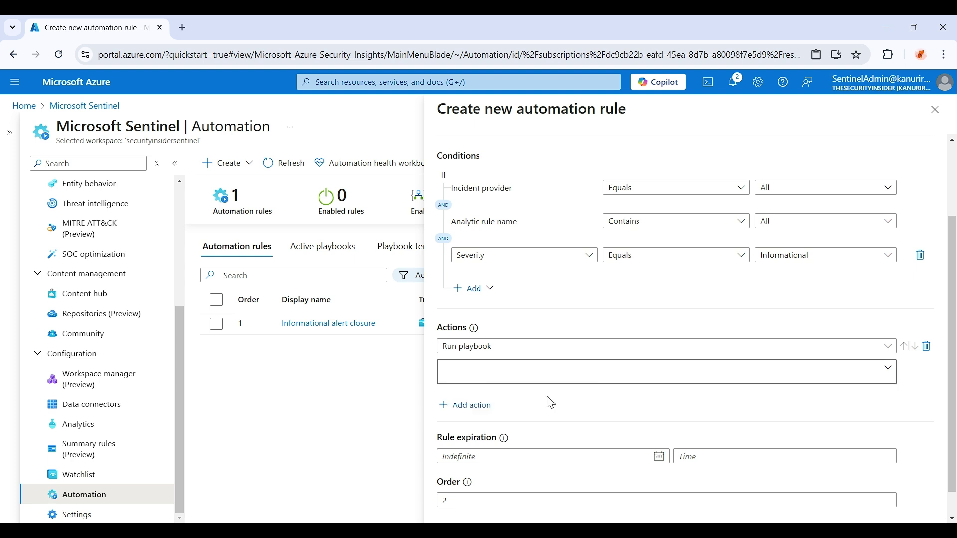
scroll(548, 397, down, 1)
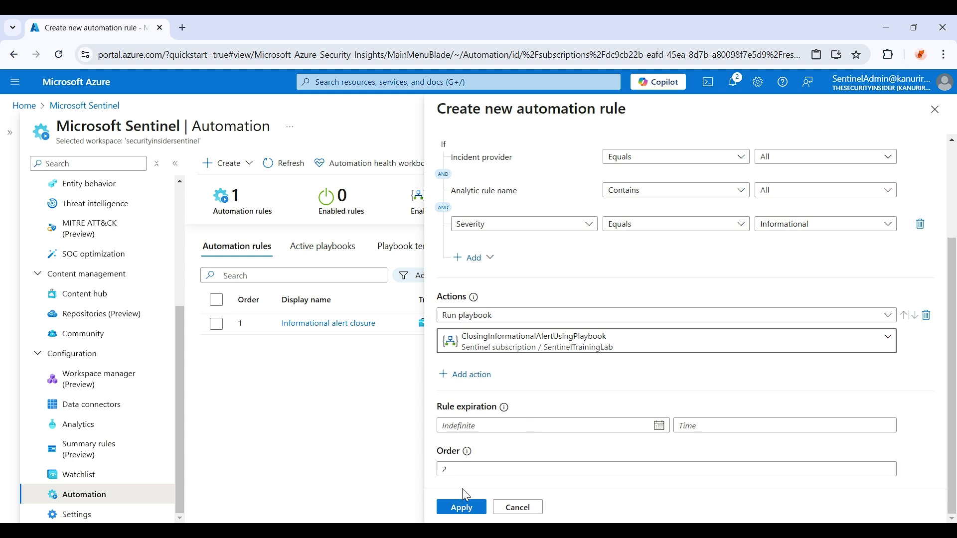
click(462, 507)
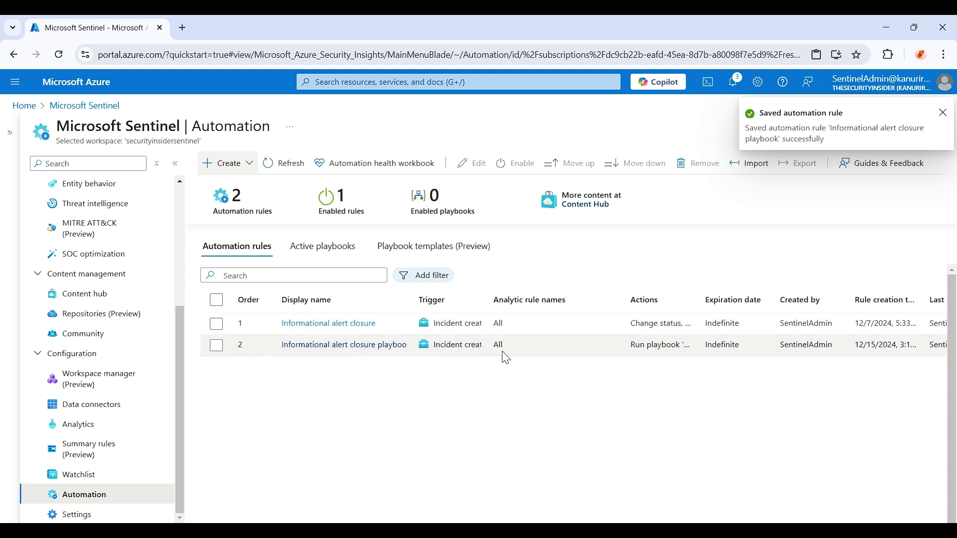
Check the options of both automation rules, then go to the Incidents page.
right_click(597, 348)
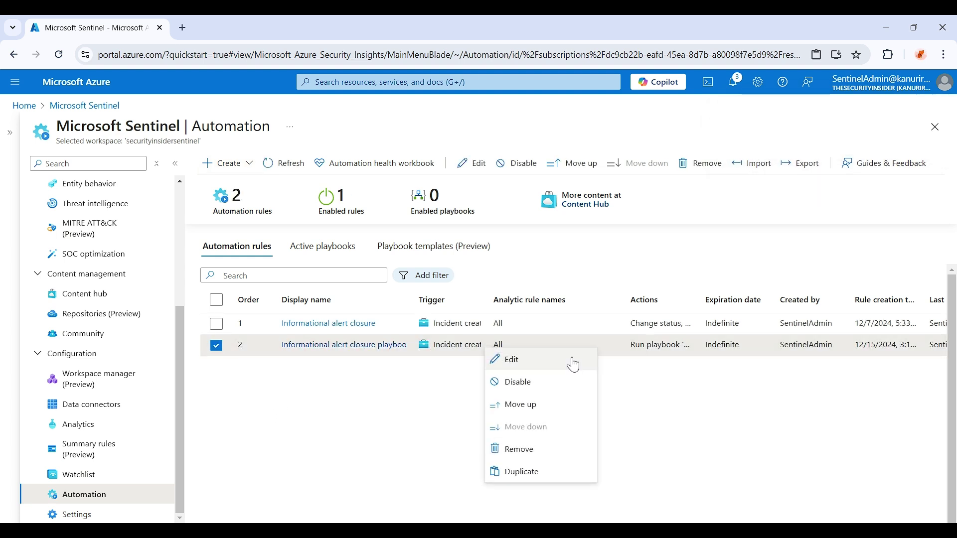
click(618, 405)
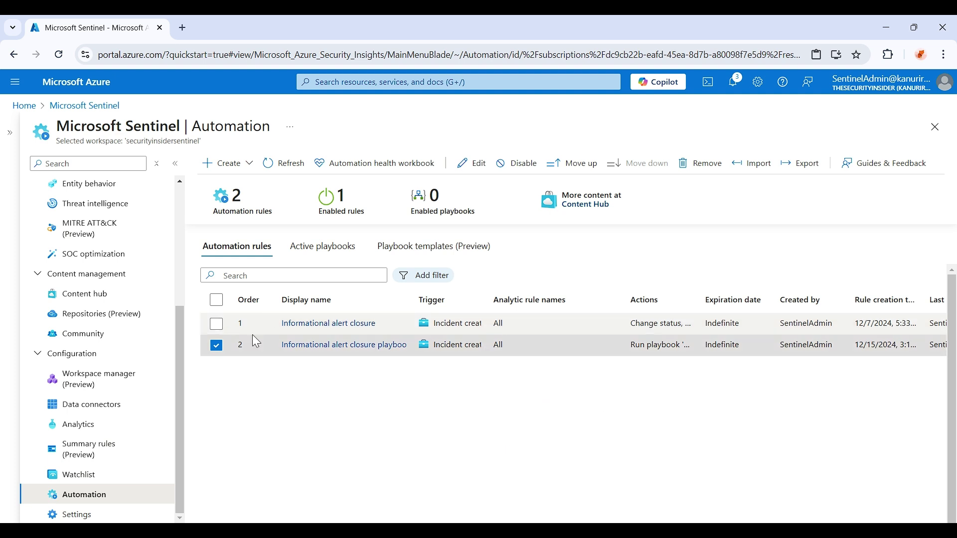
right_click(583, 327)
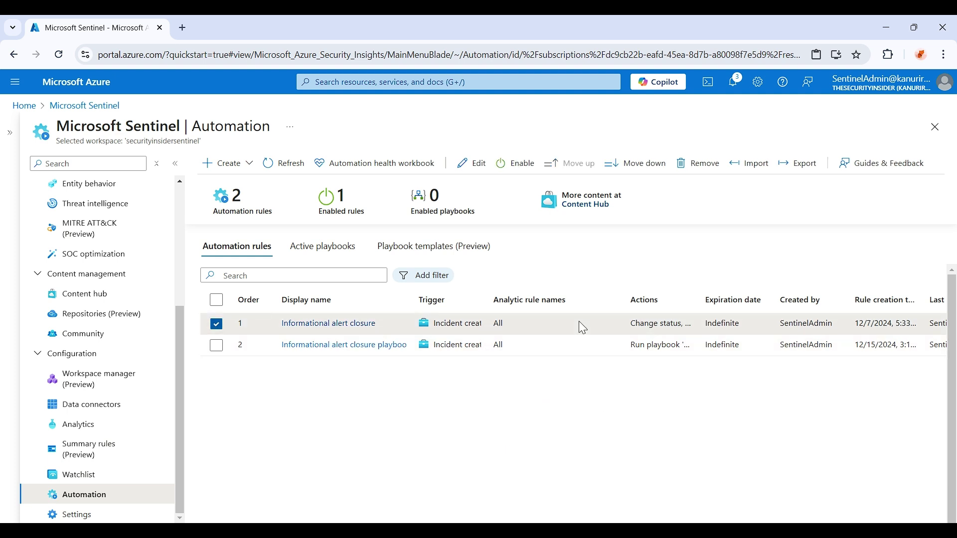
click(268, 414)
scroll(95, 272, up, 5)
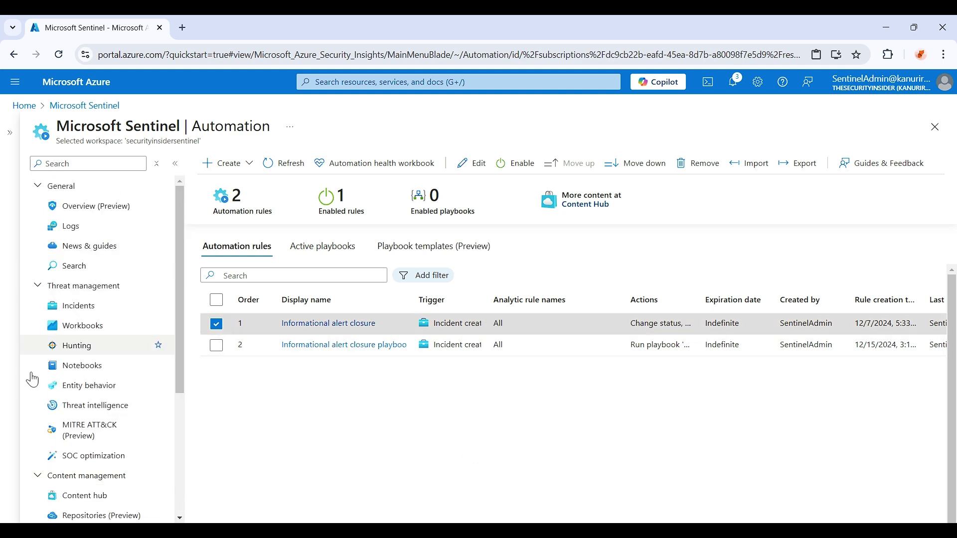
click(96, 306)
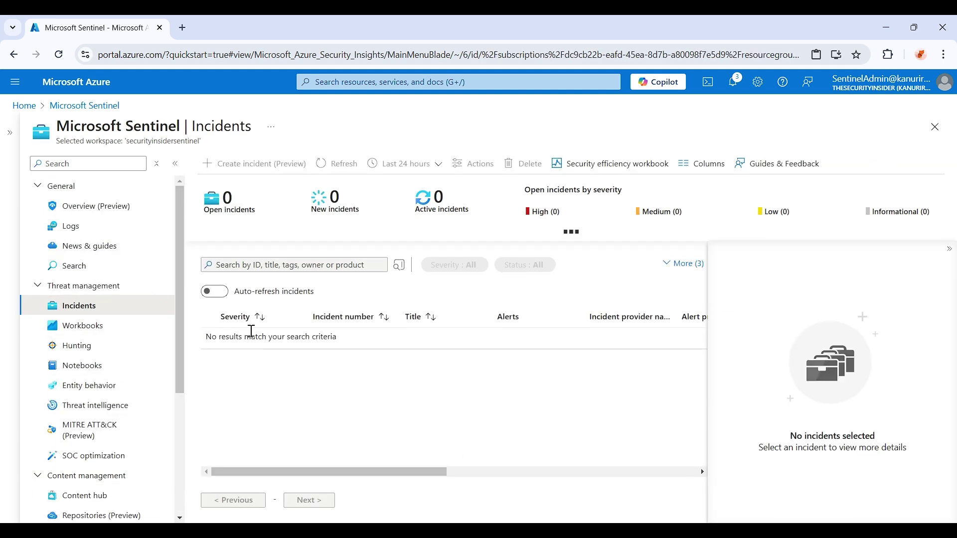
Create an Informational incident titled 'Testing automation rule playbook' with description 'na'.
click(262, 166)
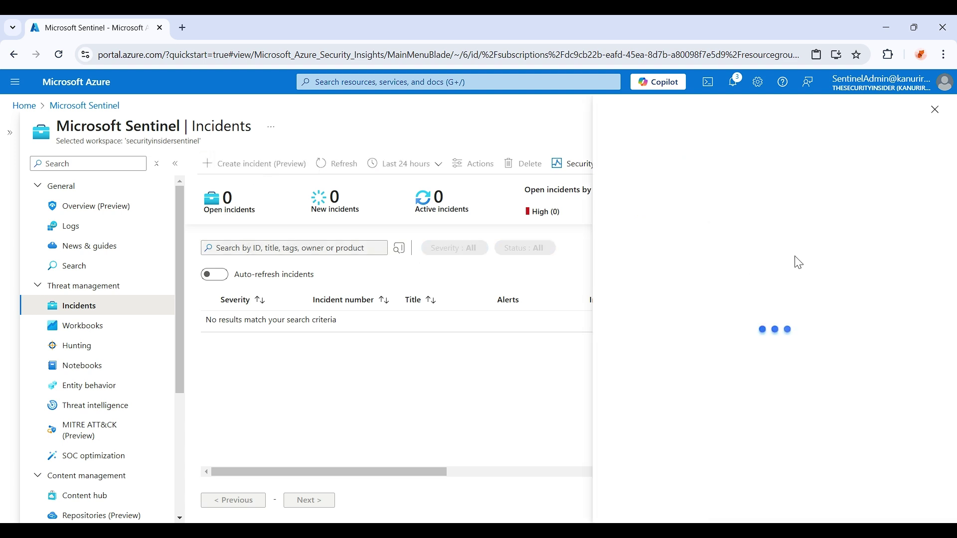
click(659, 171)
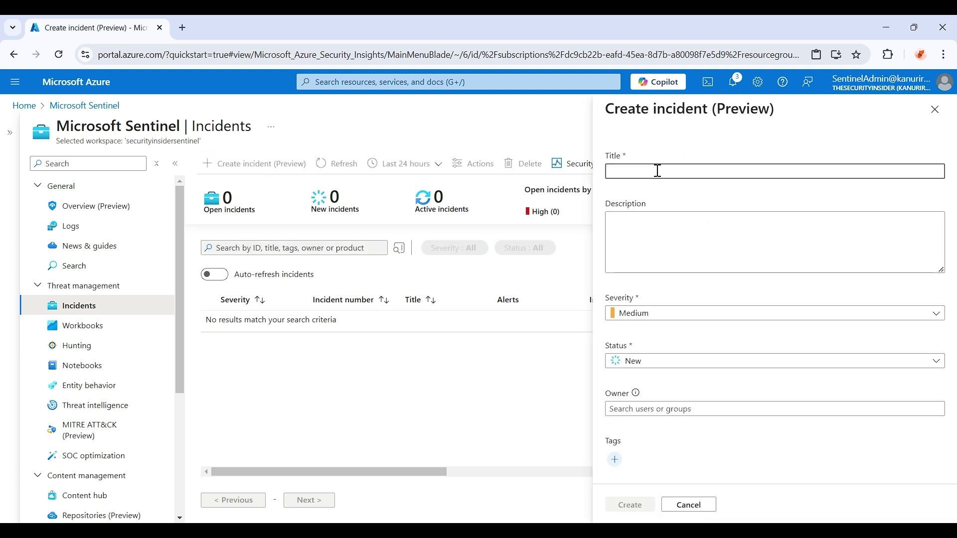
click(715, 209)
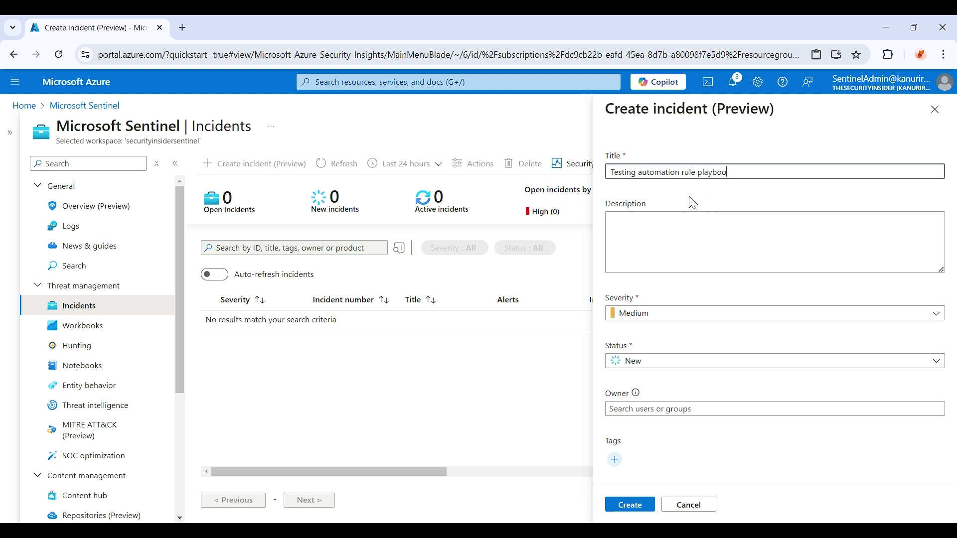
click(634, 313)
click(641, 335)
click(637, 229)
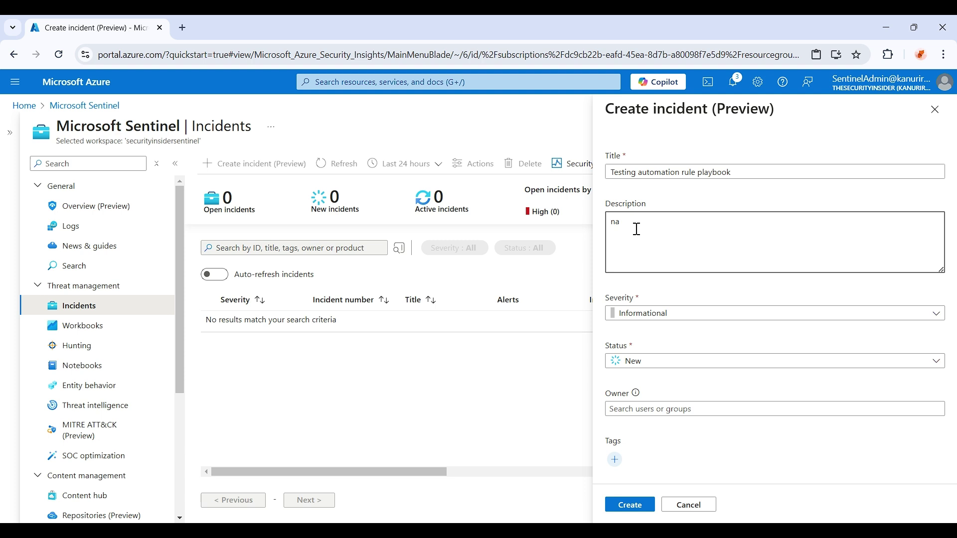
click(618, 504)
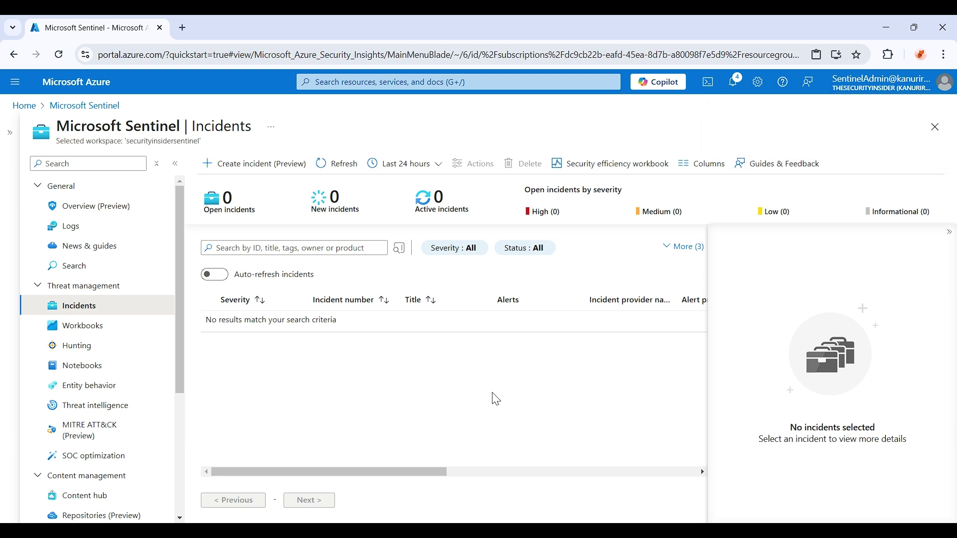
Refresh the incidents list, review incident 18, and return to Azure Home.
click(353, 171)
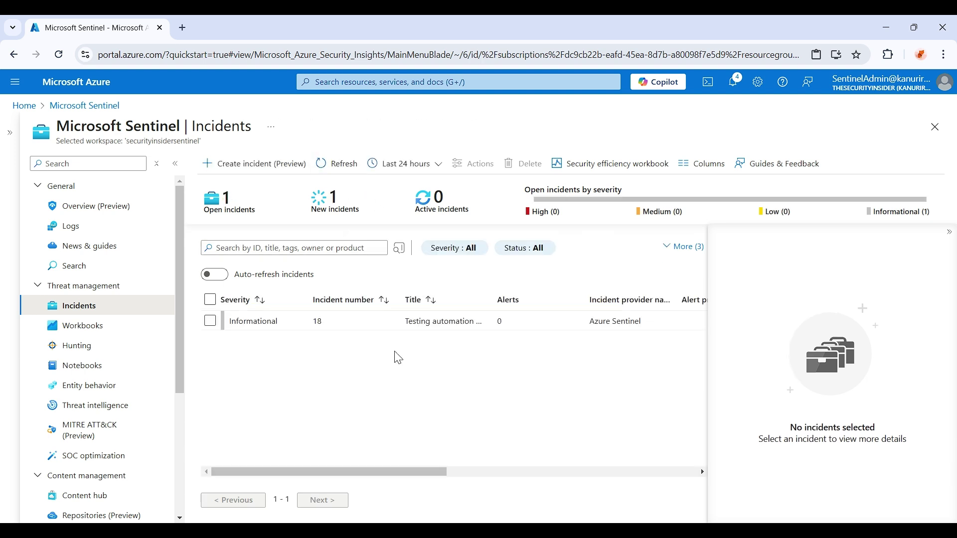
click(378, 321)
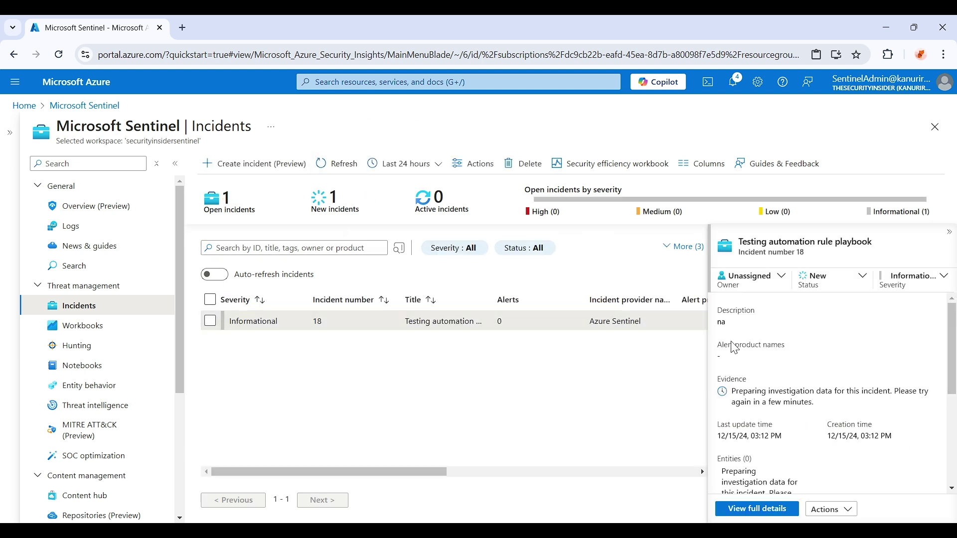
scroll(783, 404, down, 2)
scroll(783, 404, up, 2)
click(23, 106)
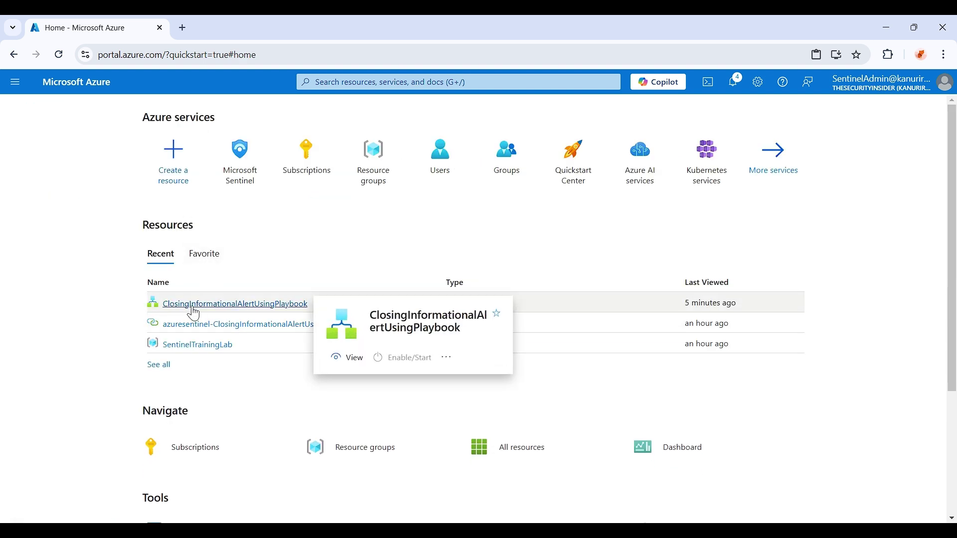
Open the failed 3:12 PM run of ClosingInformationalAlertUsingPlaybook from its run history.
click(195, 314)
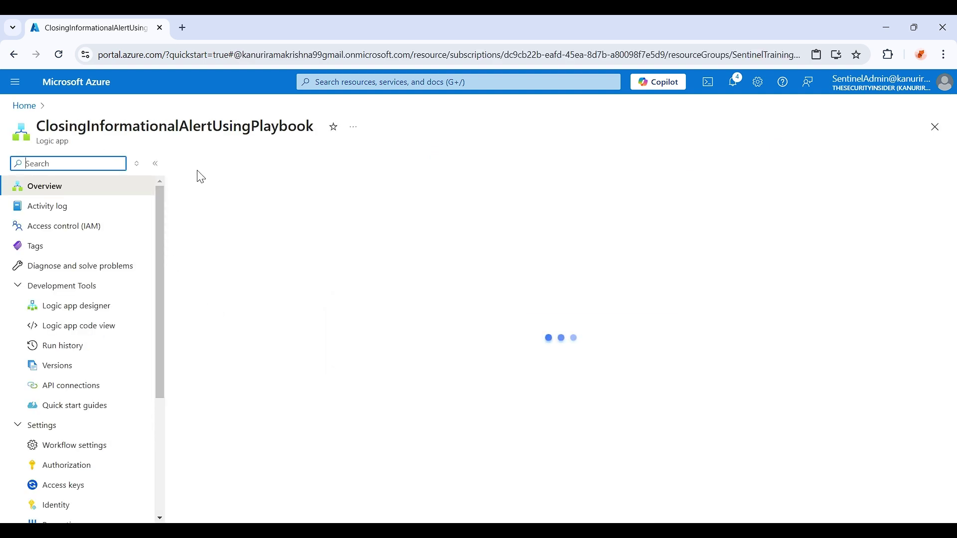
click(66, 349)
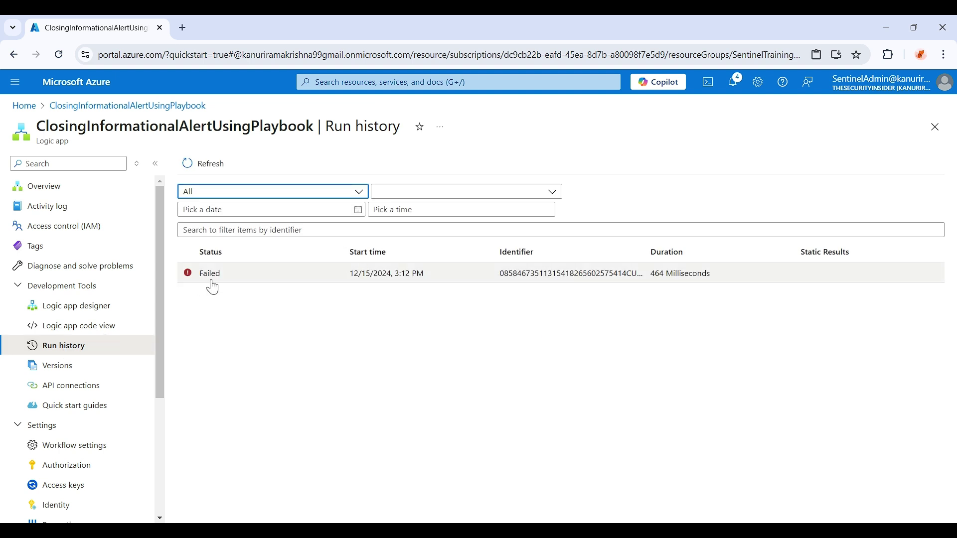
click(208, 277)
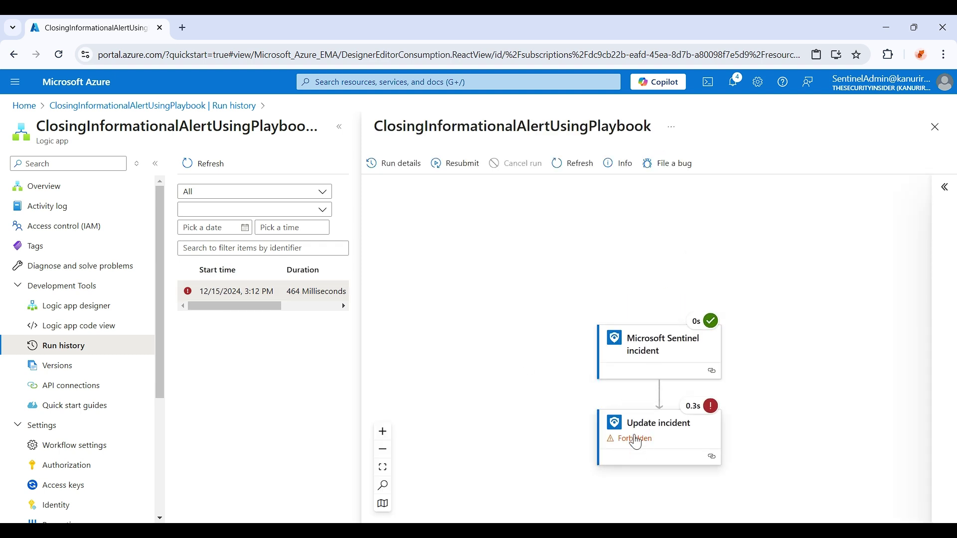
Inspect the Update incident step's Forbidden error, then collapse its details panel.
click(636, 446)
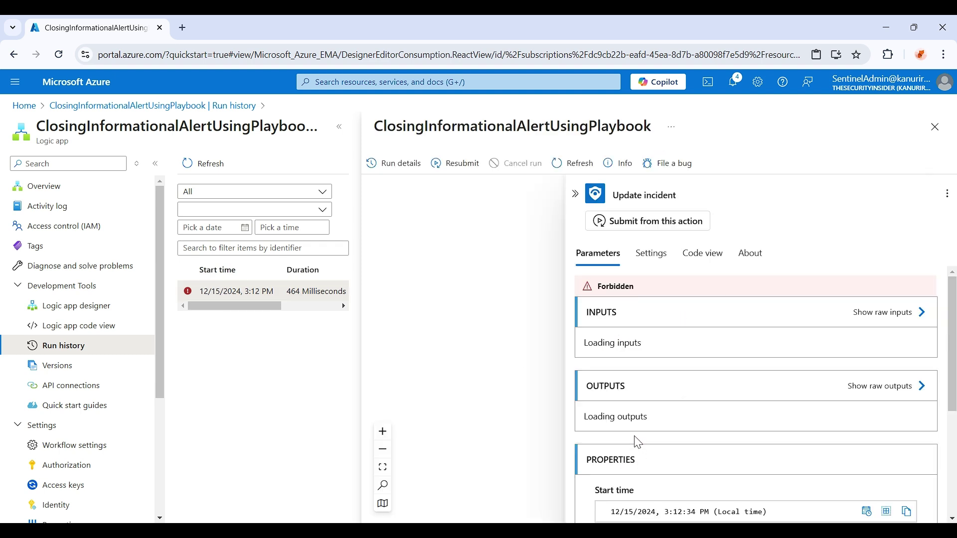
scroll(648, 337, down, 1)
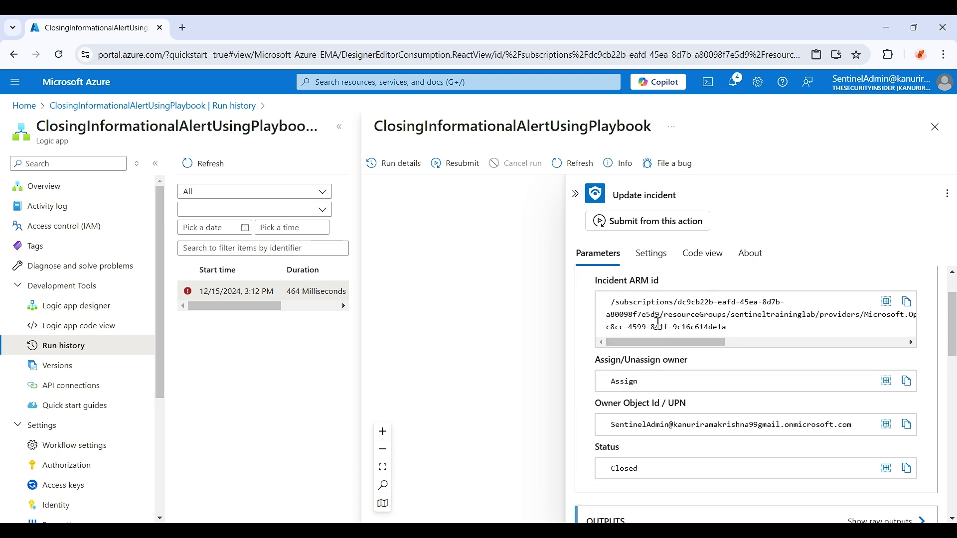
scroll(674, 396, up, 1)
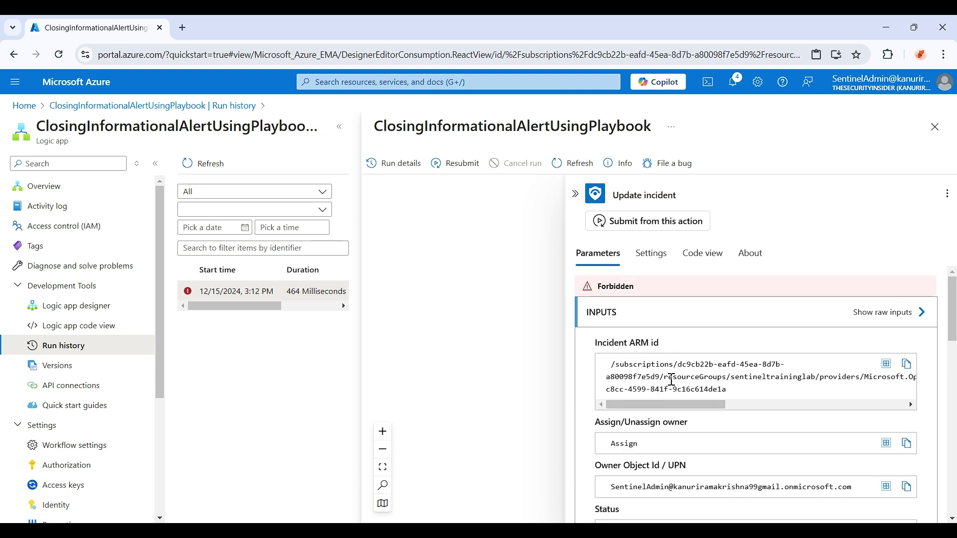
scroll(672, 381, down, 2)
scroll(672, 380, down, 5)
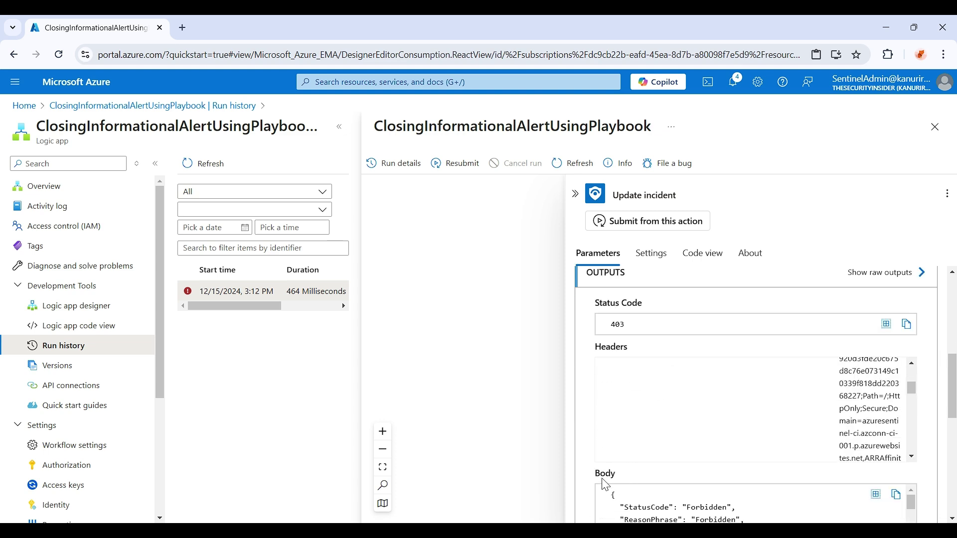
scroll(642, 452, down, 2)
scroll(674, 444, down, 2)
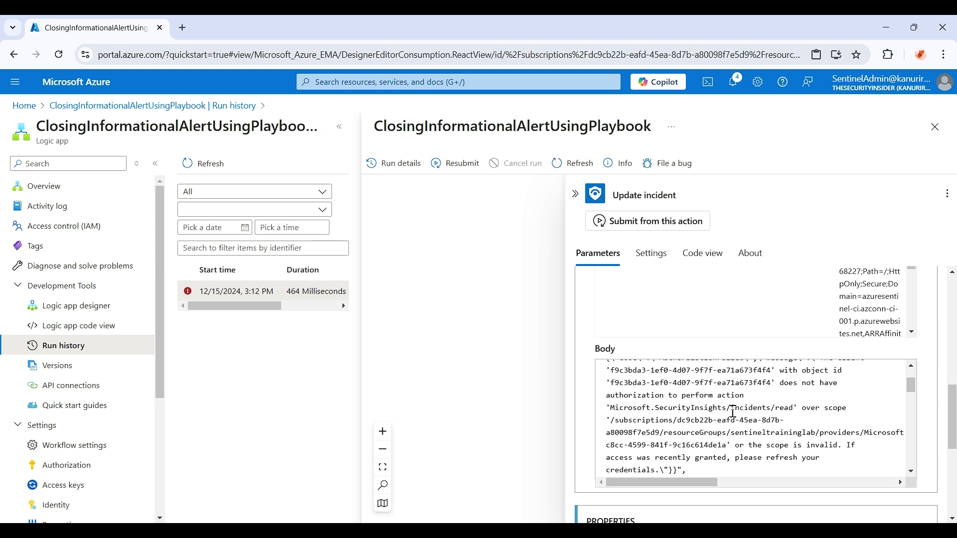
scroll(729, 433, down, 2)
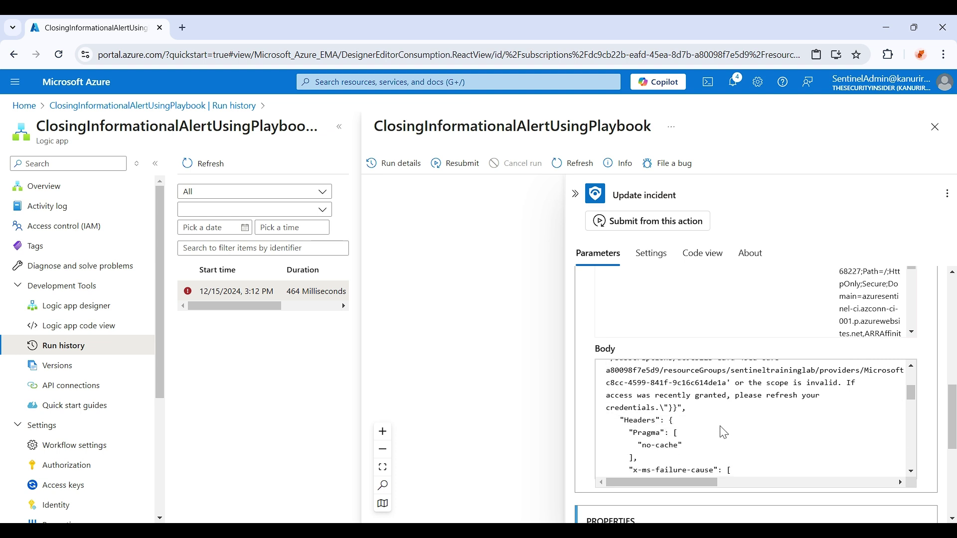
drag(712, 483, 692, 502)
scroll(699, 450, down, 3)
scroll(704, 444, down, 10)
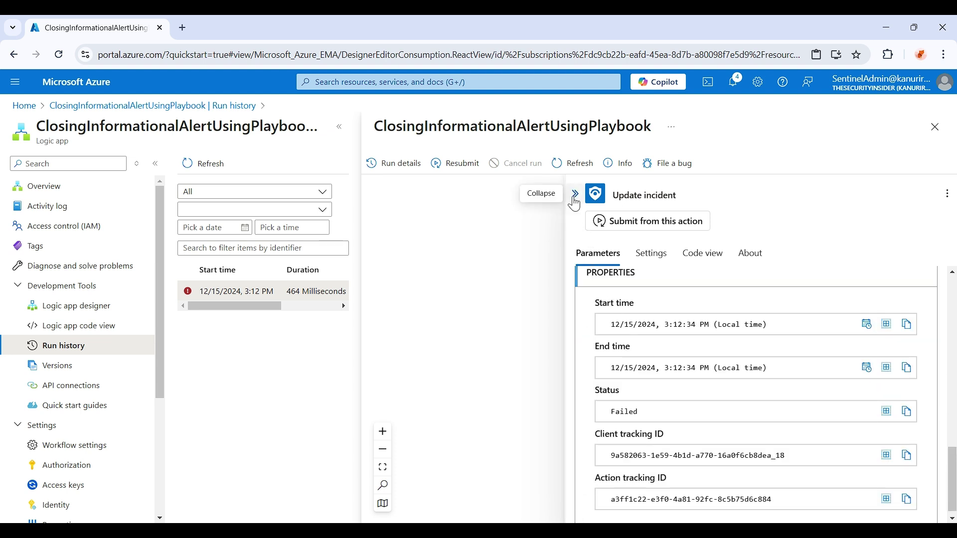
click(575, 194)
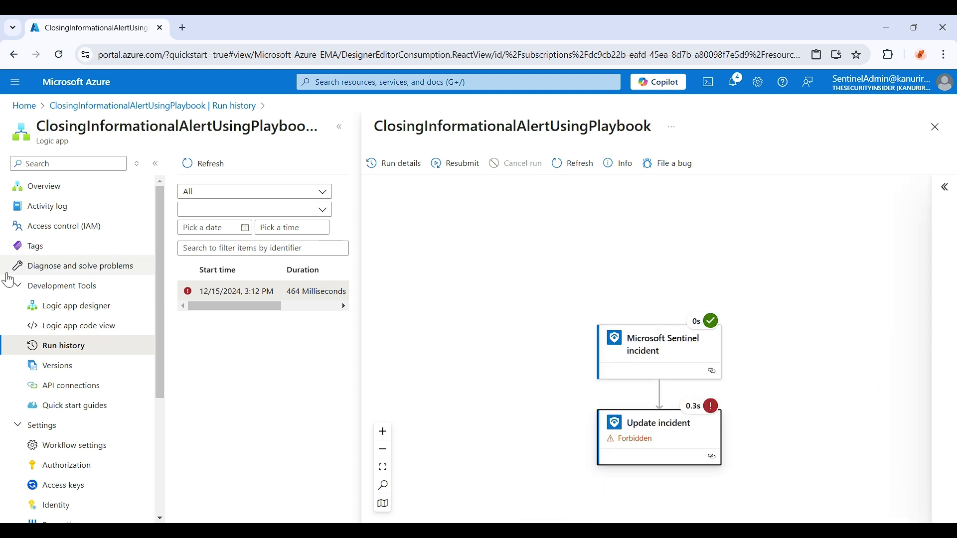
Copy the Object ID of the playbook's managed identity from its Identity page.
scroll(52, 368, down, 2)
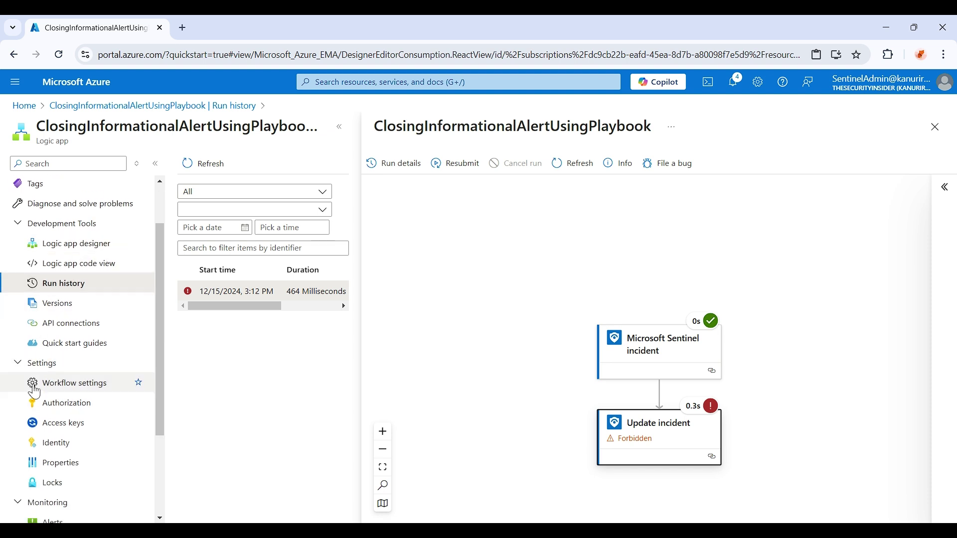
click(63, 441)
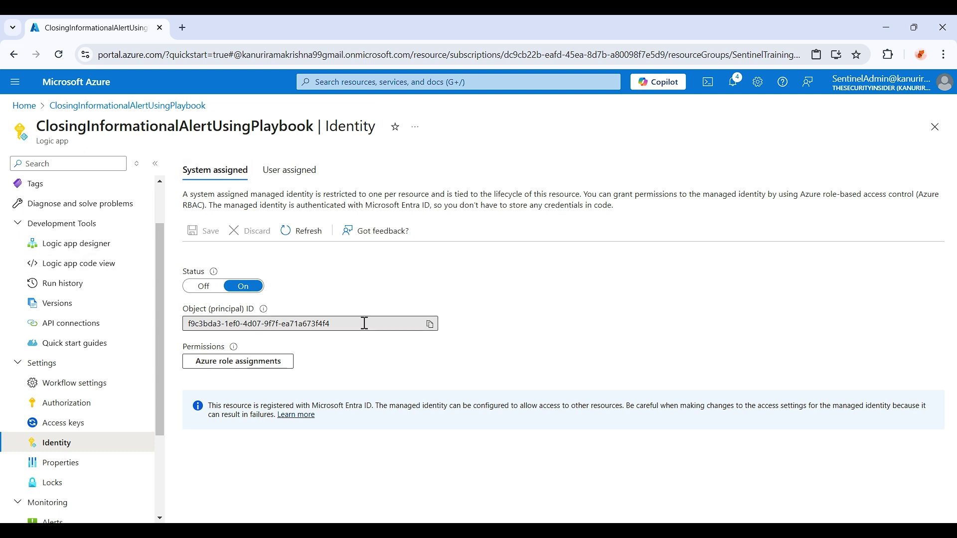
click(428, 325)
Open the Roles list under SentinelTrainingLab's Access control (IAM).
click(23, 106)
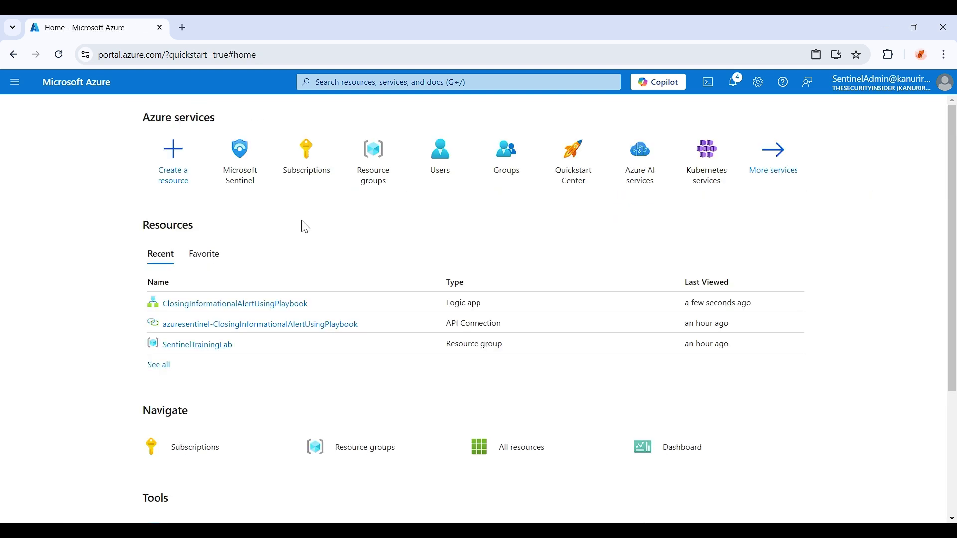
click(367, 179)
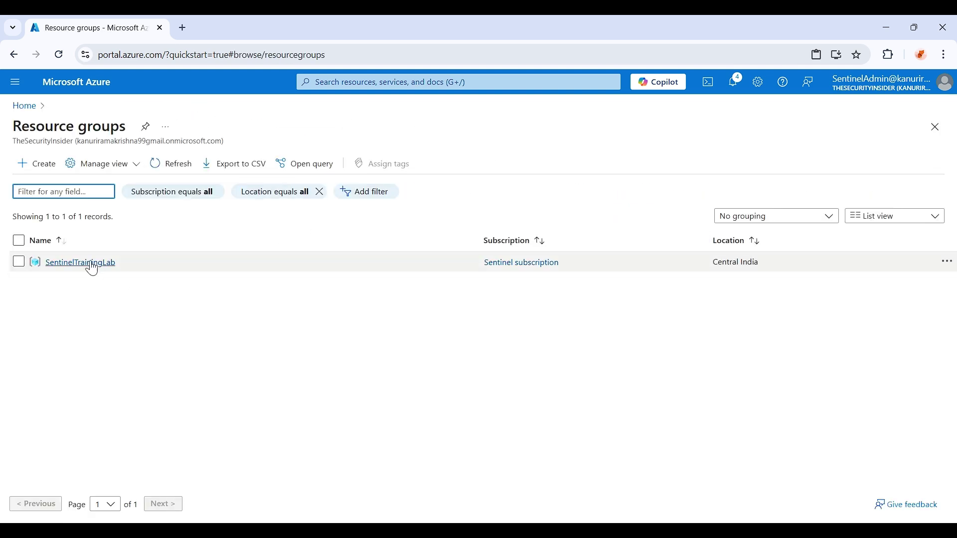
click(89, 262)
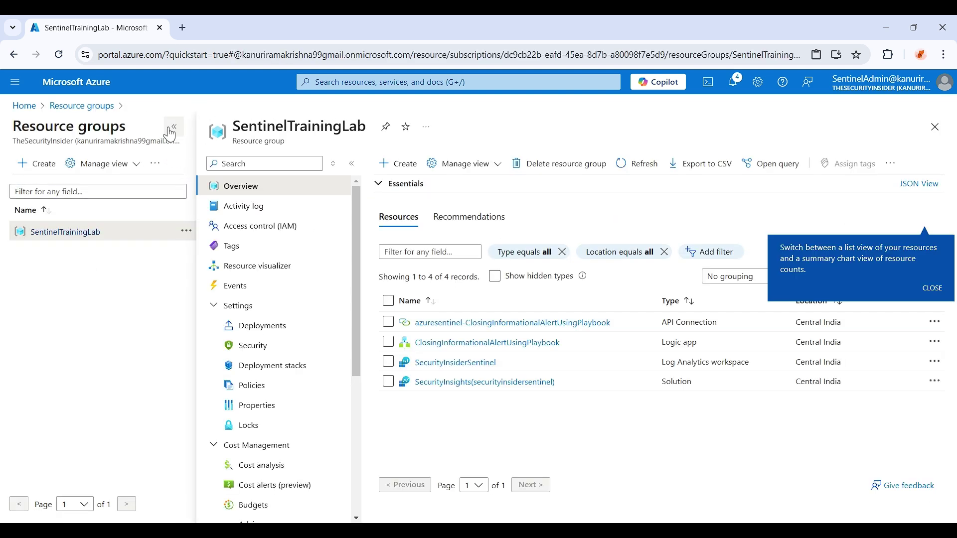
click(171, 130)
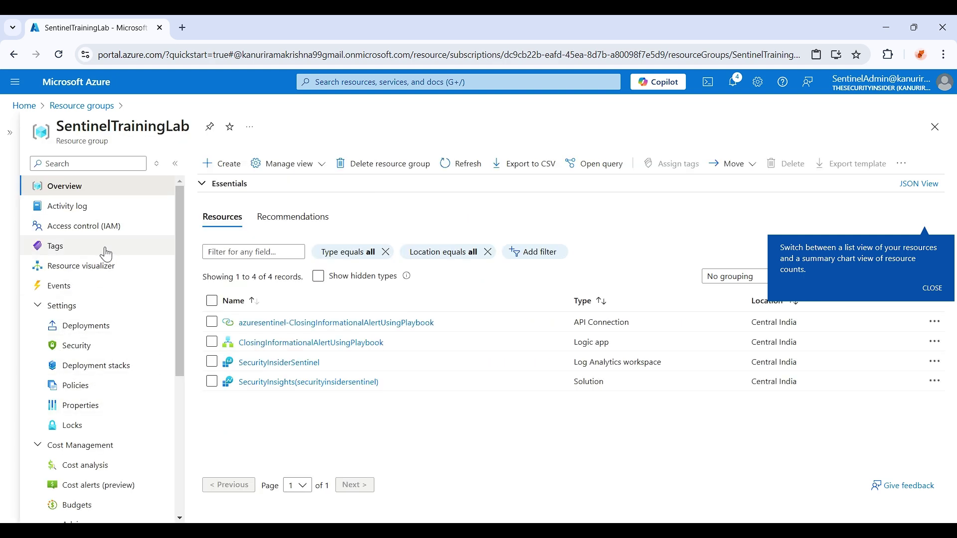
click(106, 229)
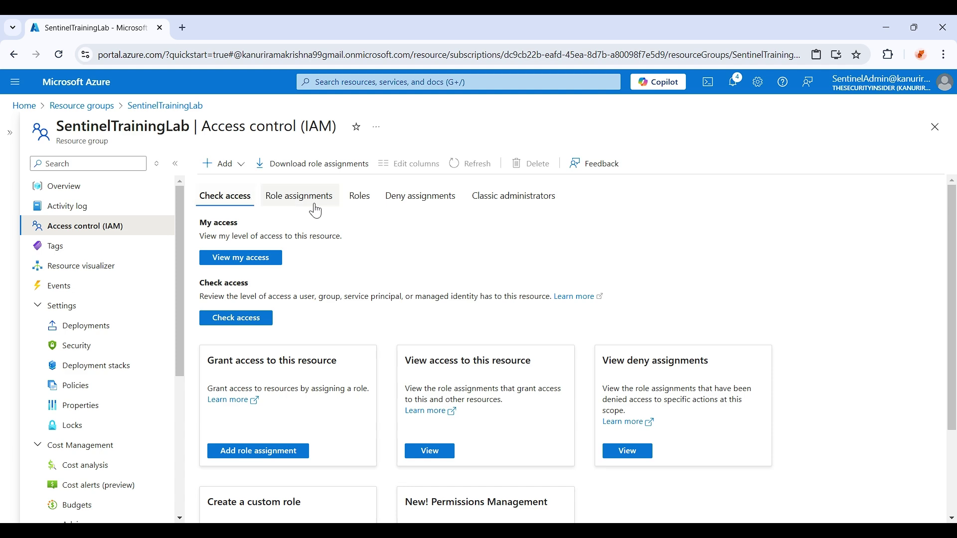
click(359, 197)
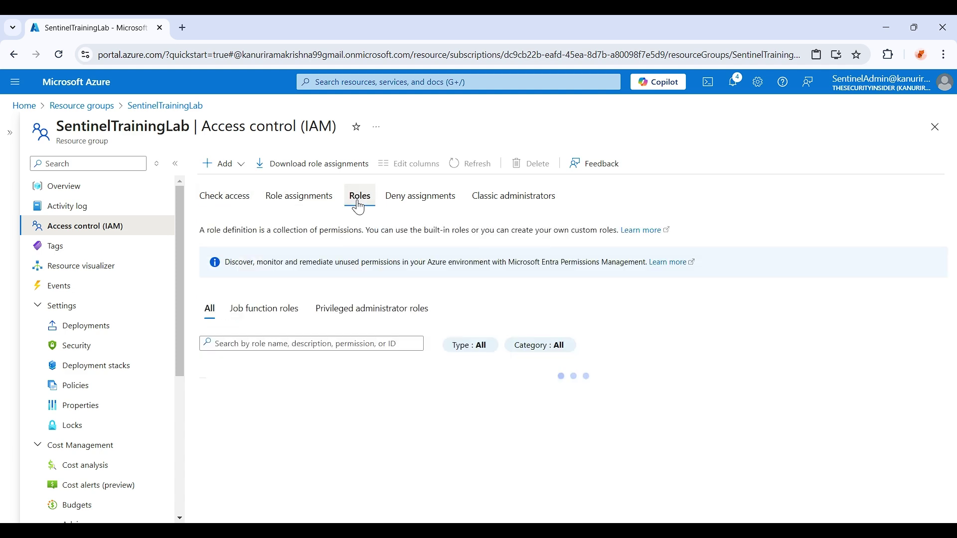
Search the roles for 'log' and open the custom Logic app role.
click(247, 344)
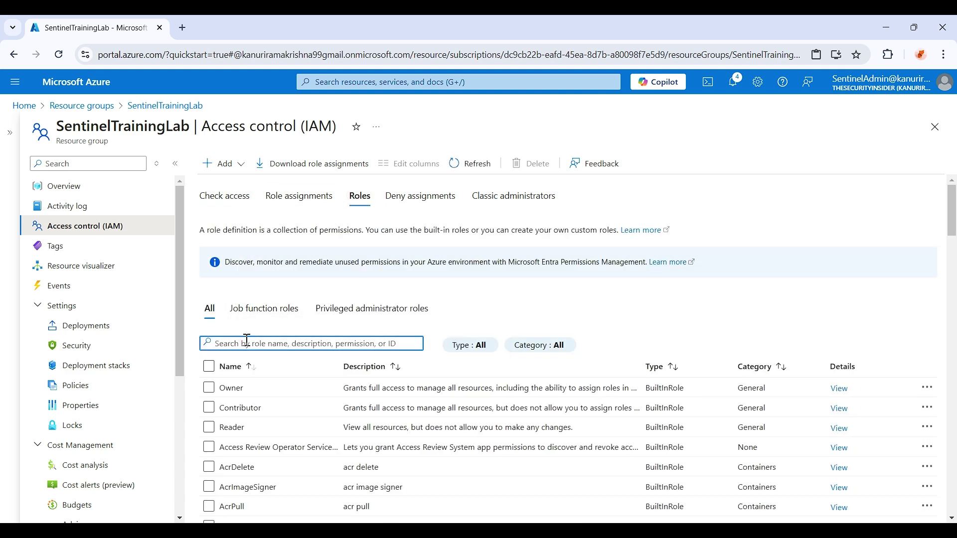
text(pl)
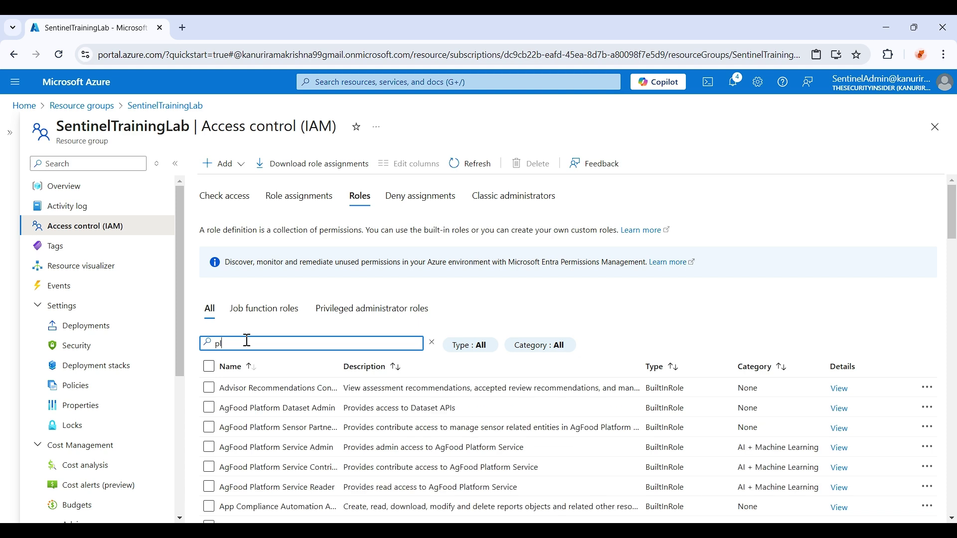
text(o)
key(BackSpace)
key(BackSpace)
key(BackSpace)
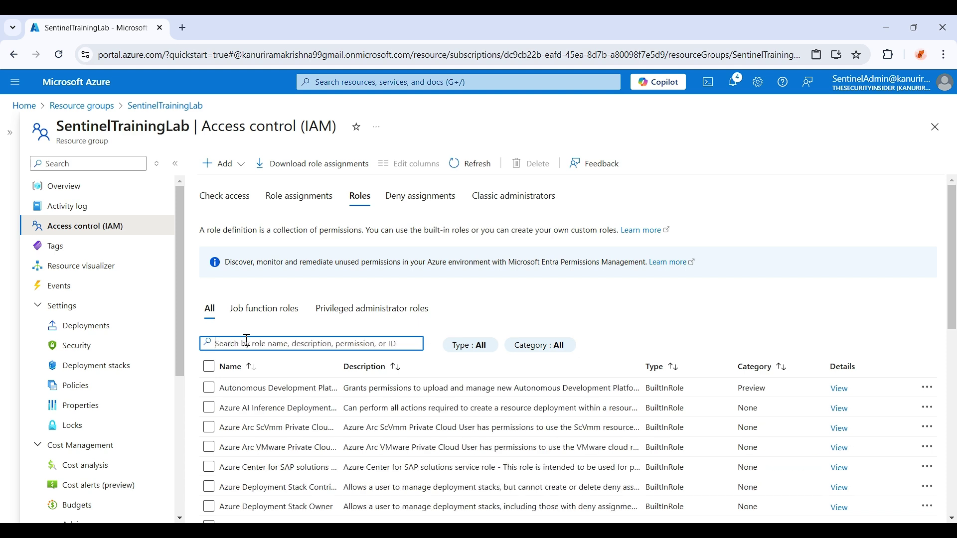
text(logic)
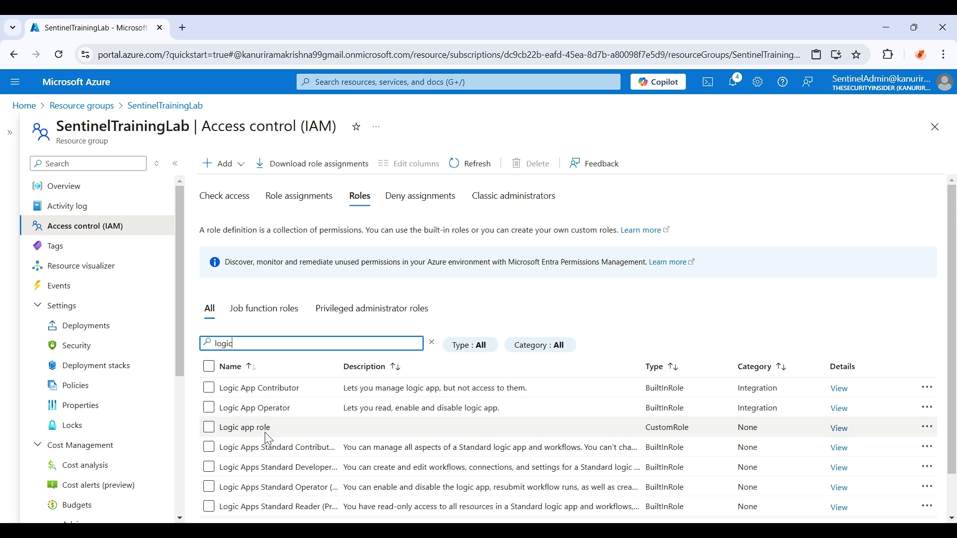
click(840, 428)
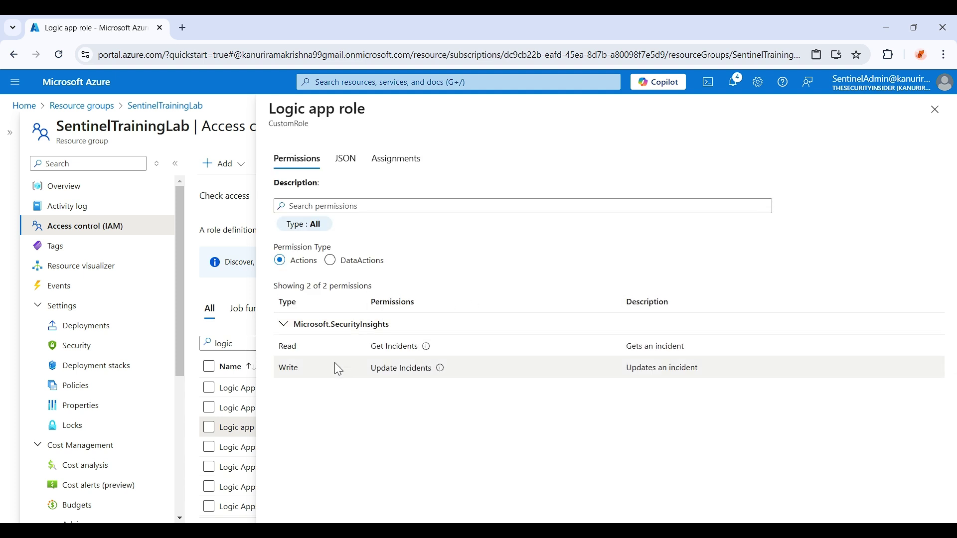
Review the Logic app role's Actions, DataActions and JSON definition, then close it.
mouse_move(408, 334)
click(355, 261)
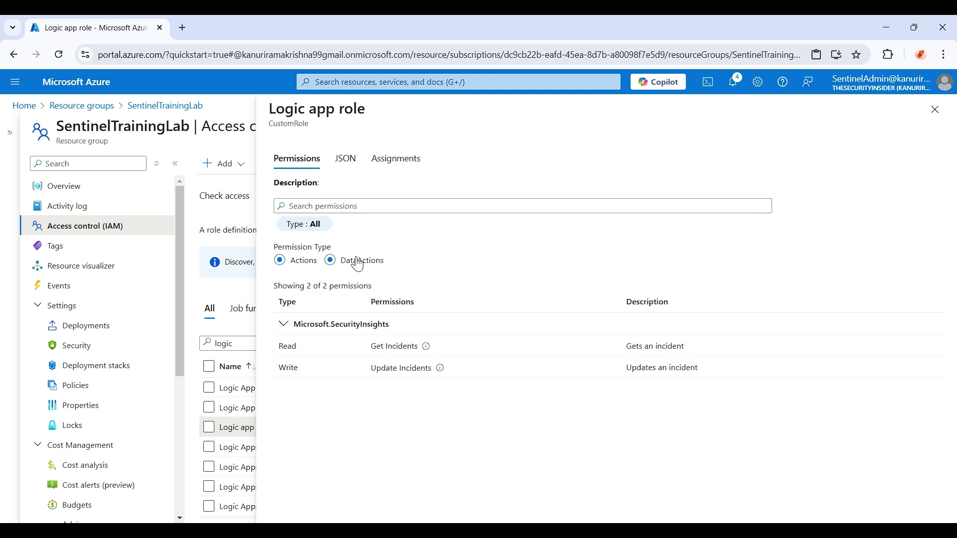
click(280, 260)
click(348, 160)
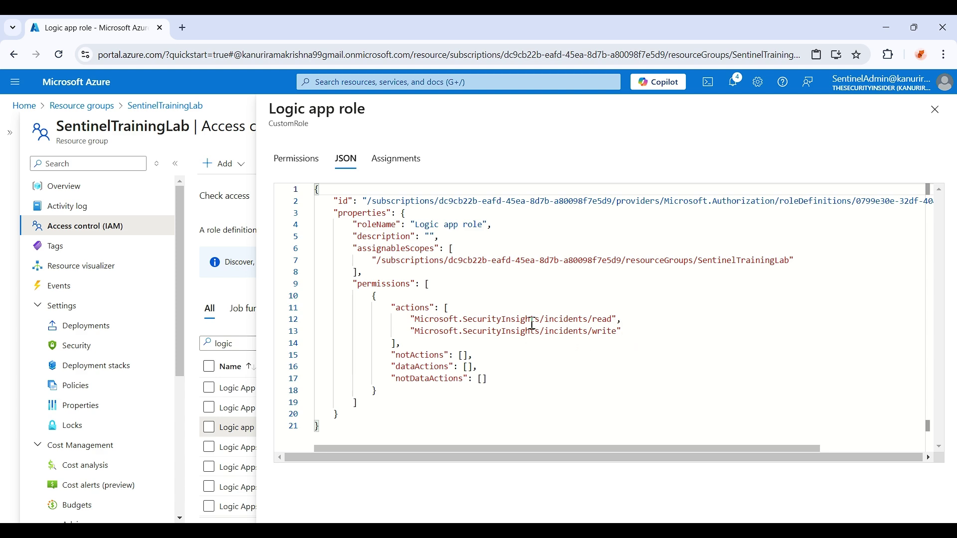
click(935, 109)
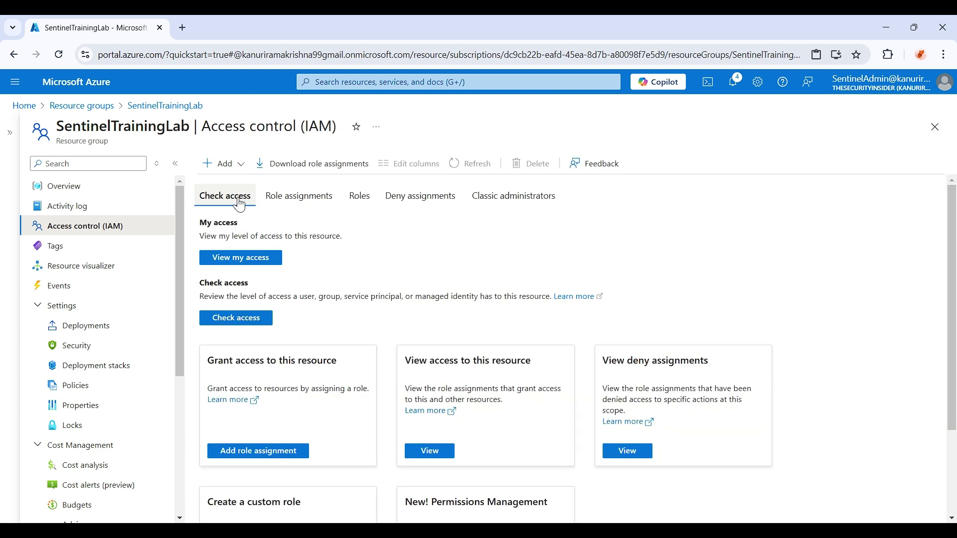
Begin a new custom role and reach its Add permissions pane without finishing it.
click(241, 165)
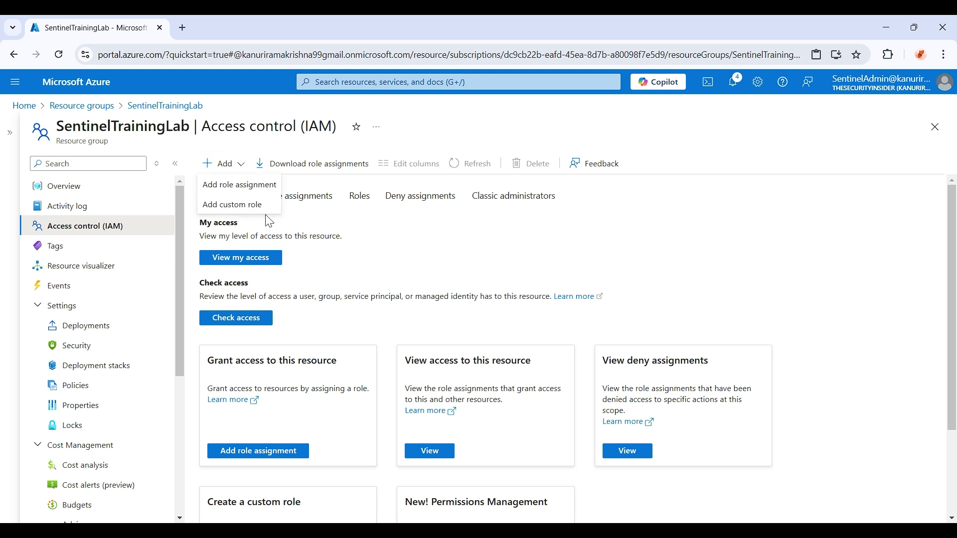
click(240, 204)
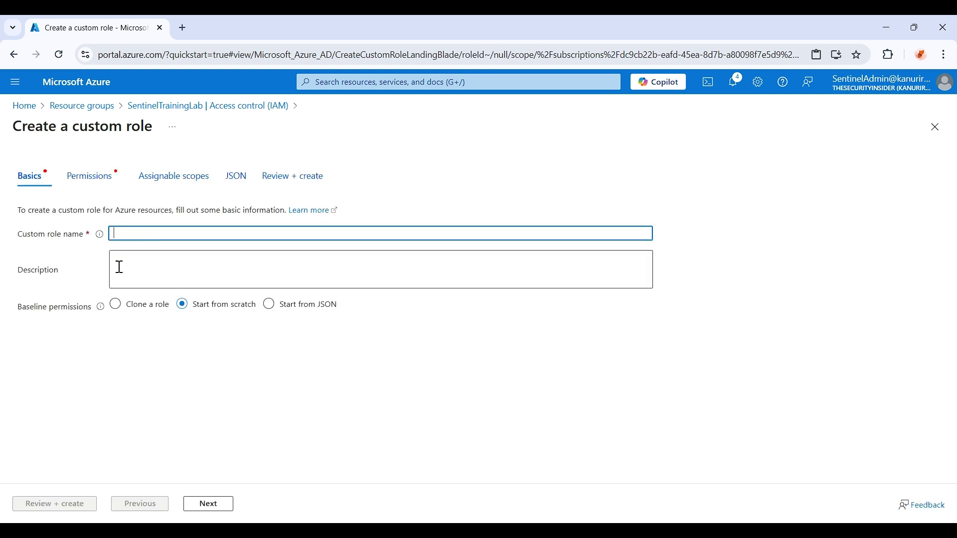
click(92, 178)
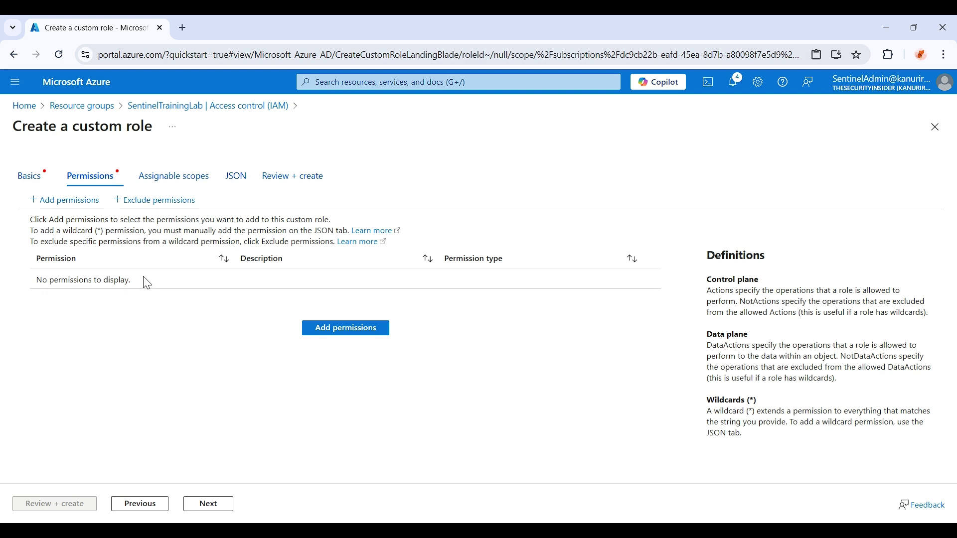
click(86, 204)
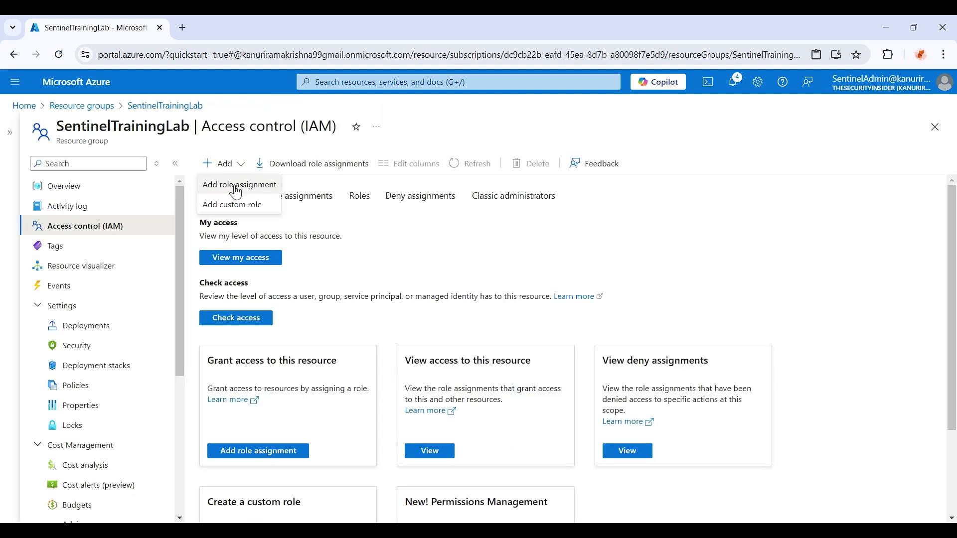
Start a role assignment and choose the Logic app role.
click(238, 185)
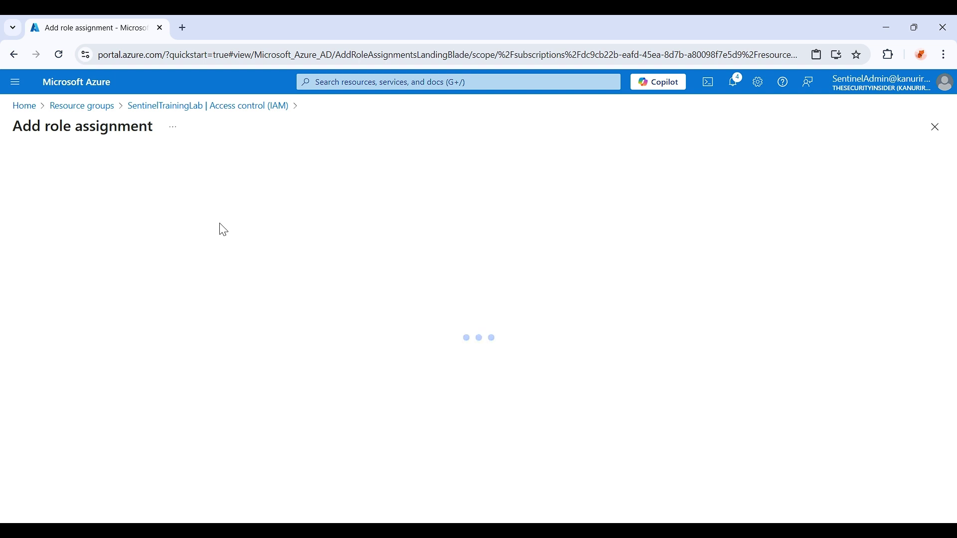
click(204, 284)
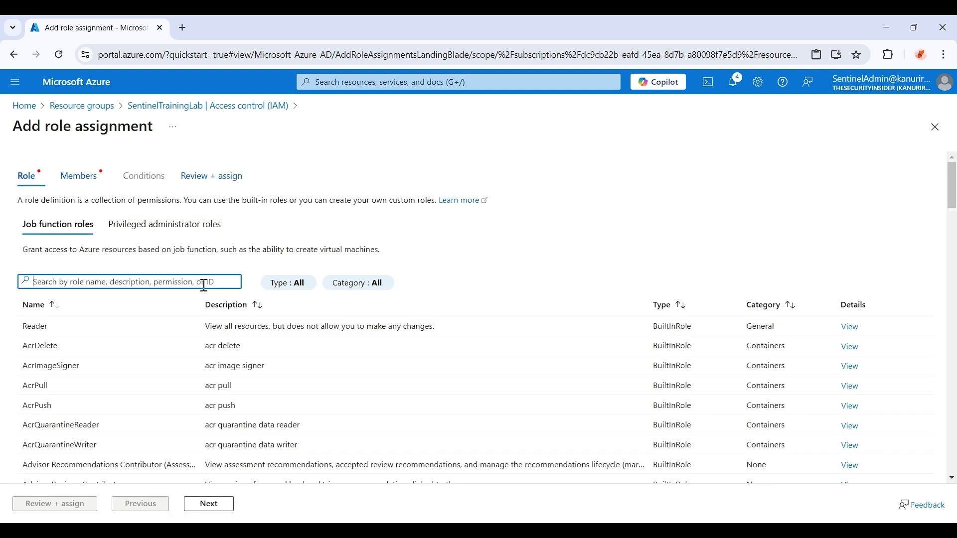
text(logic)
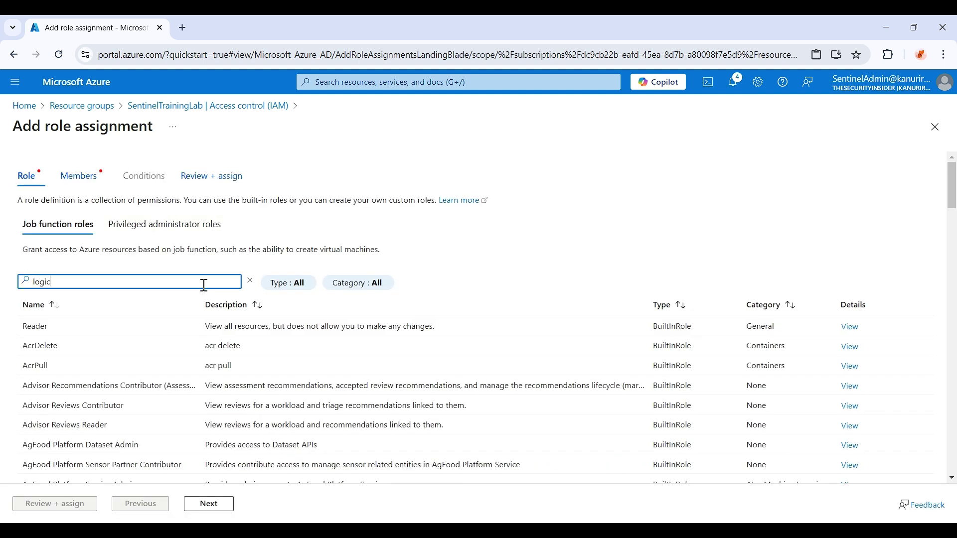
text( app)
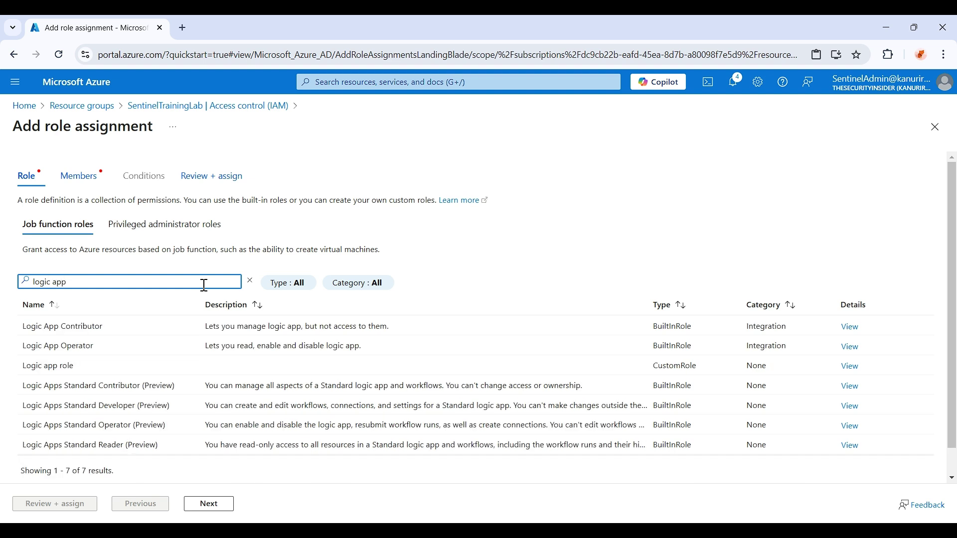
click(278, 367)
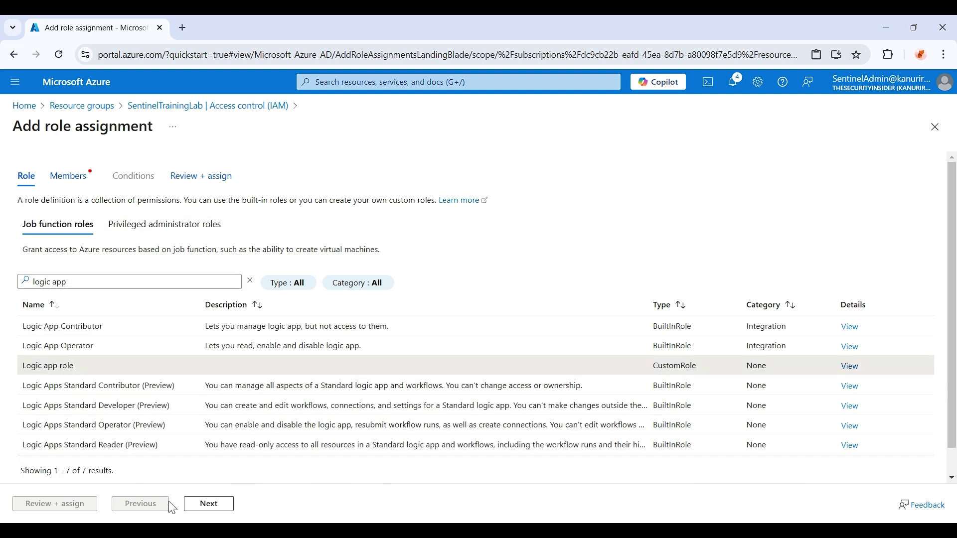
click(201, 509)
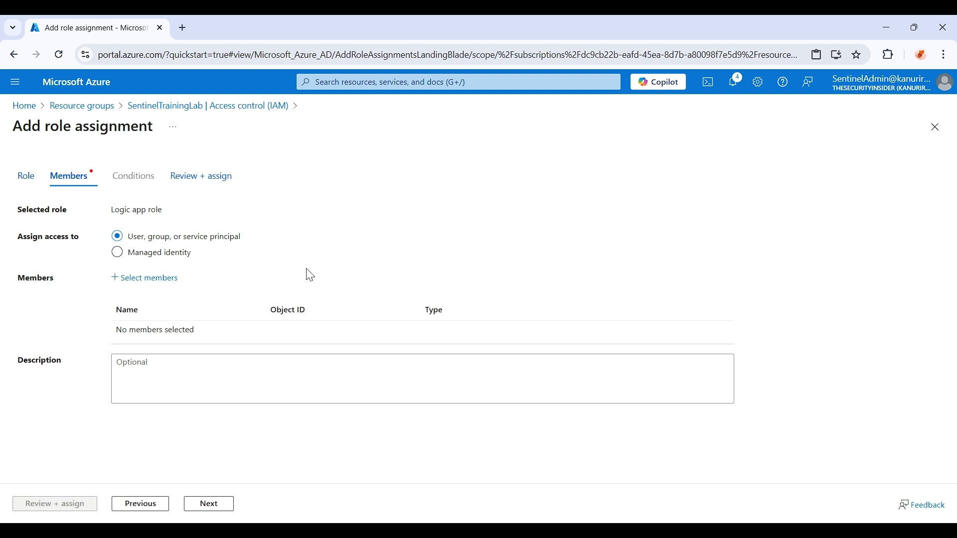
Assign the role to the ClosingInformationalAlertUsingPlaybook system-assigned managed identity.
click(139, 280)
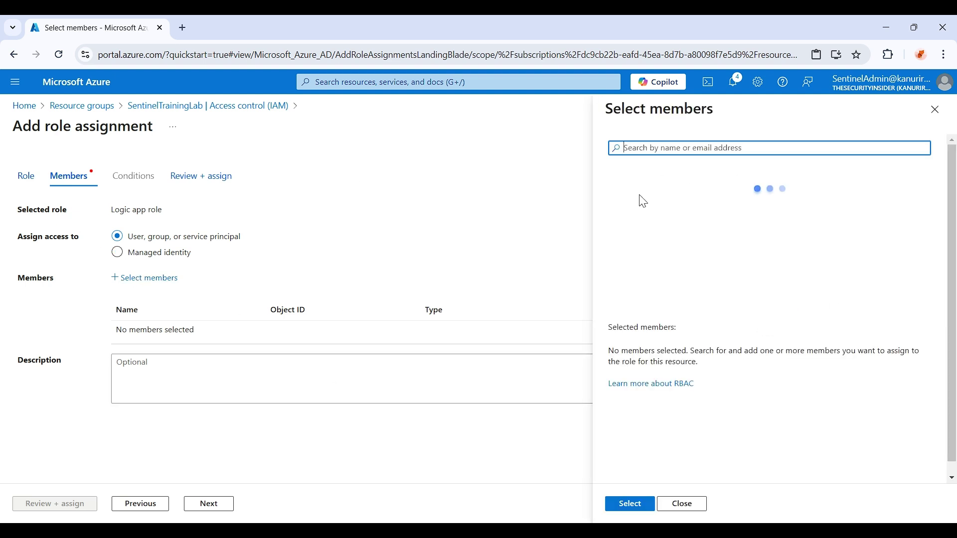
click(642, 148)
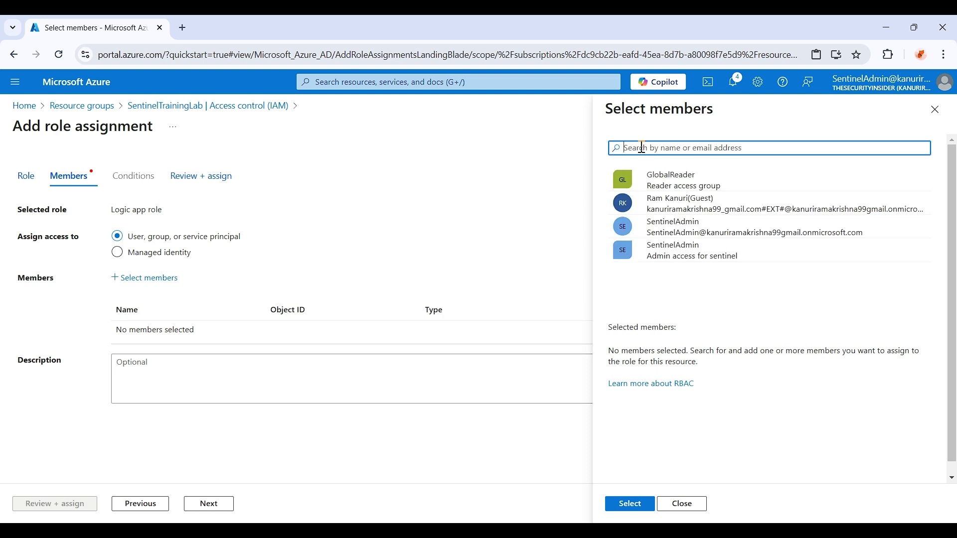
text(f9c3bda3-1ef0-4d07-9f7f-ea71a673f4f4)
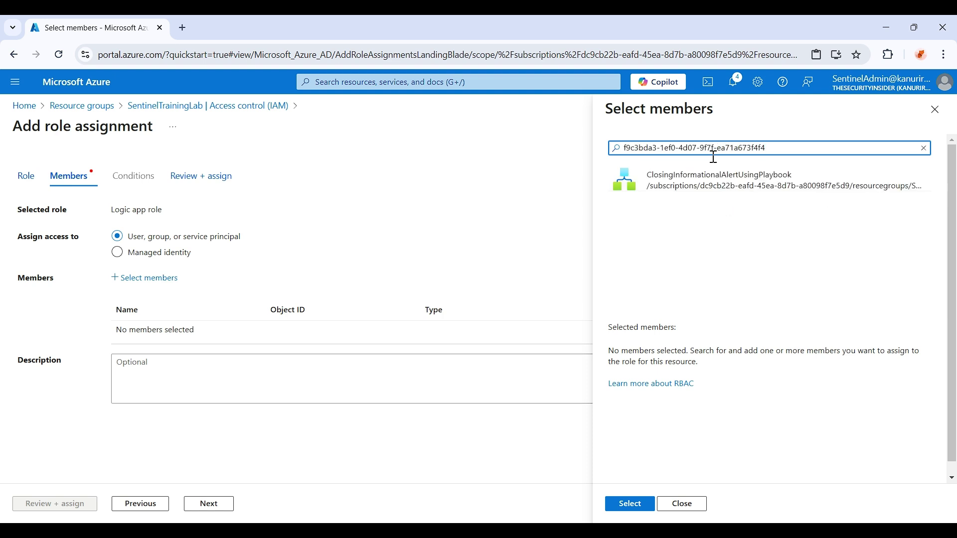
click(118, 256)
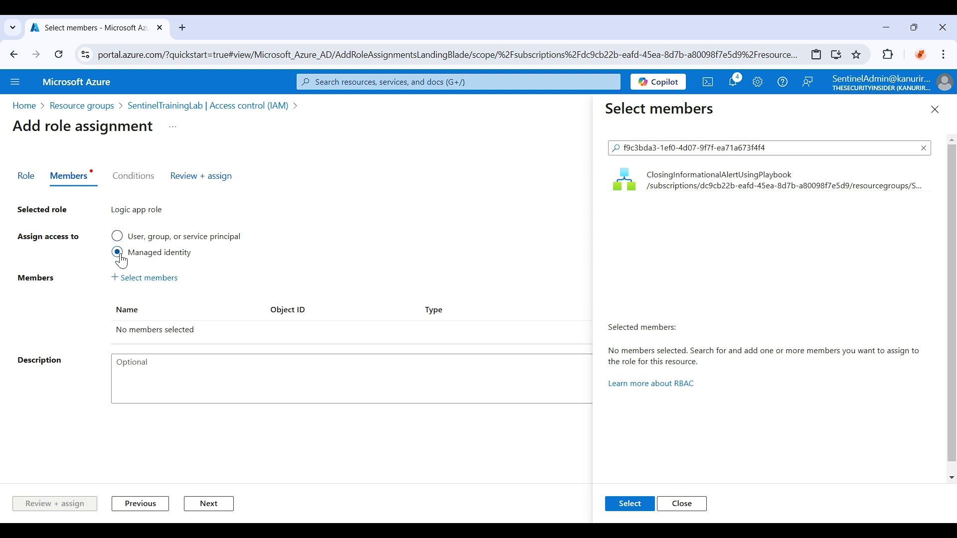
click(935, 110)
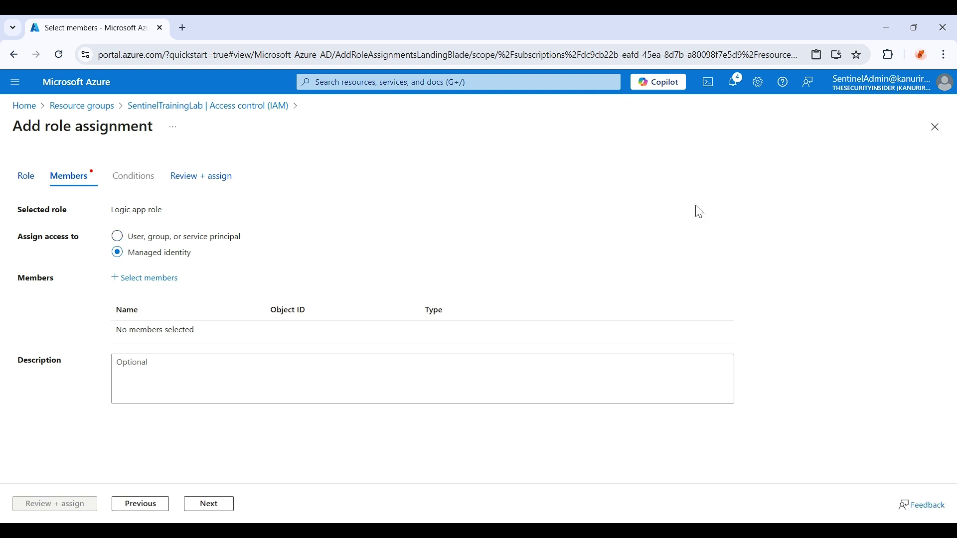
click(131, 277)
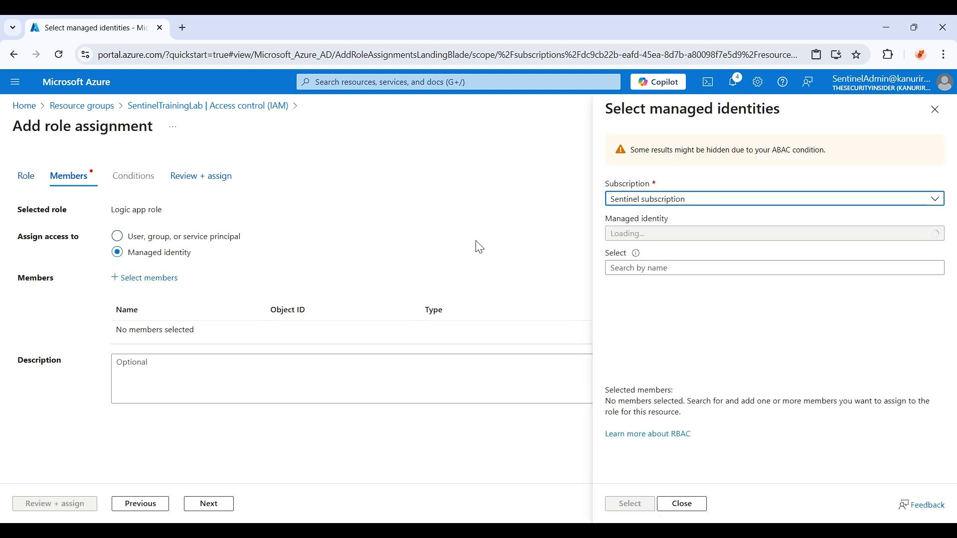
click(648, 234)
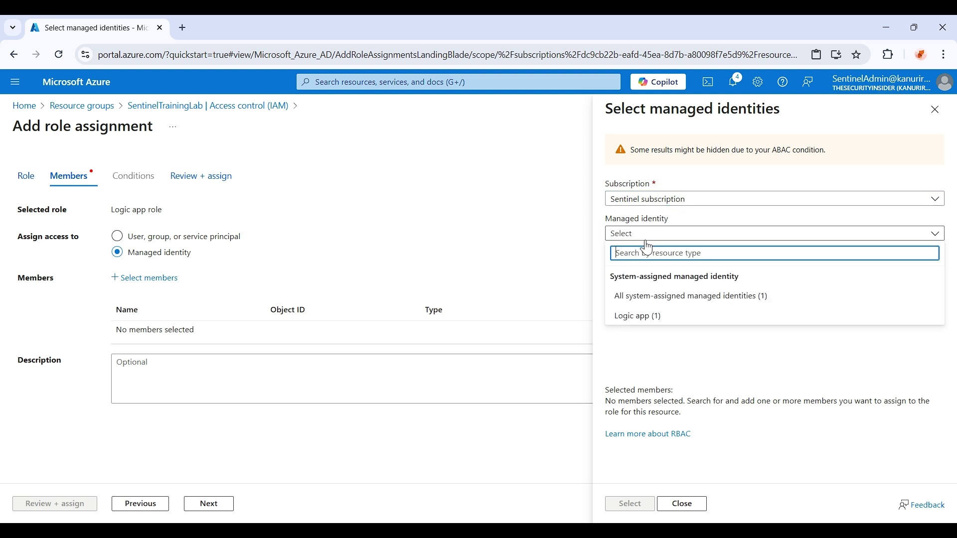
click(656, 299)
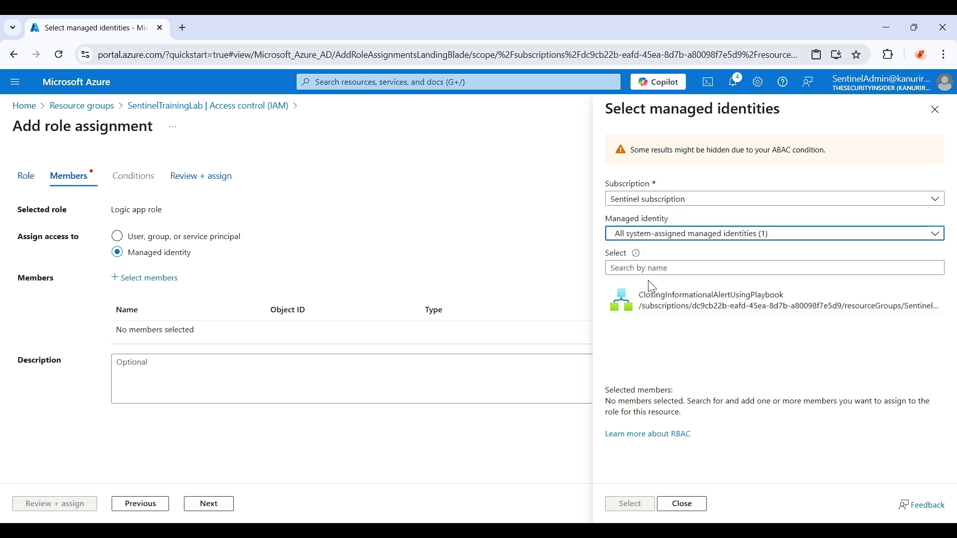
click(656, 314)
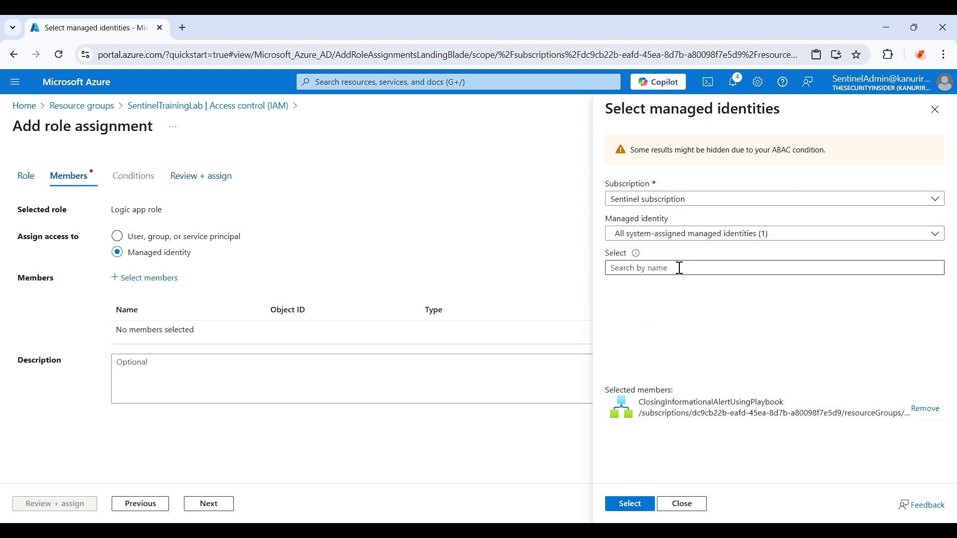
click(629, 508)
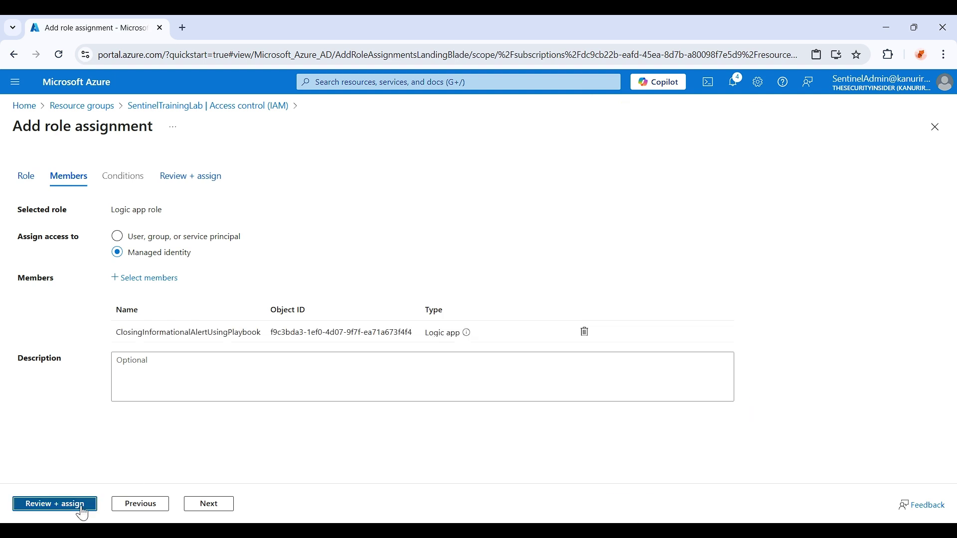
click(81, 508)
click(81, 507)
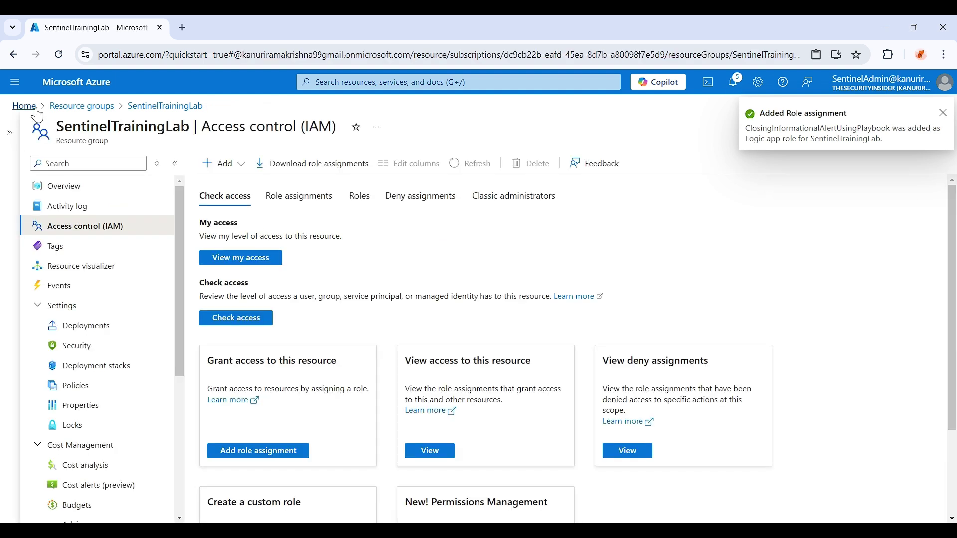
Go to the Incidents page of the SecurityInsiderSentinel workspace in Microsoft Sentinel.
click(16, 107)
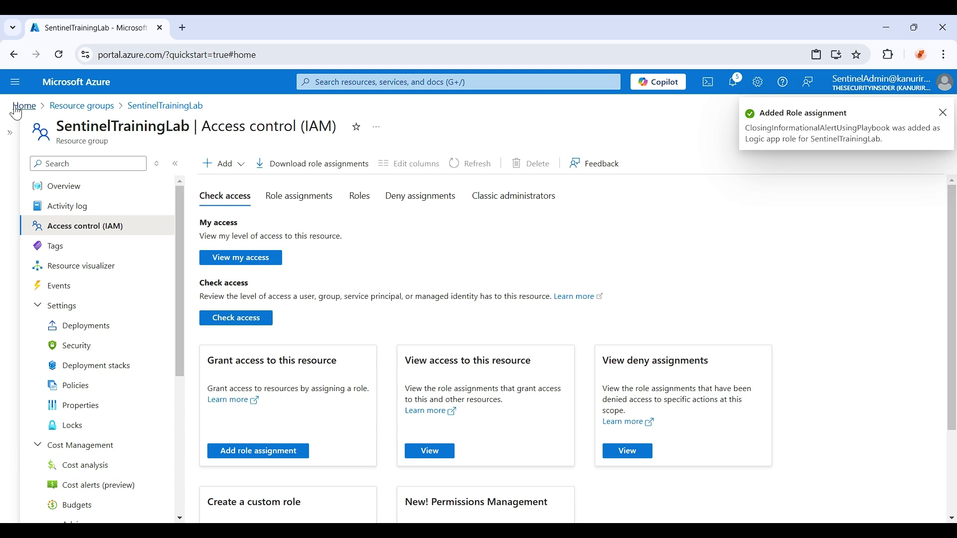
click(306, 187)
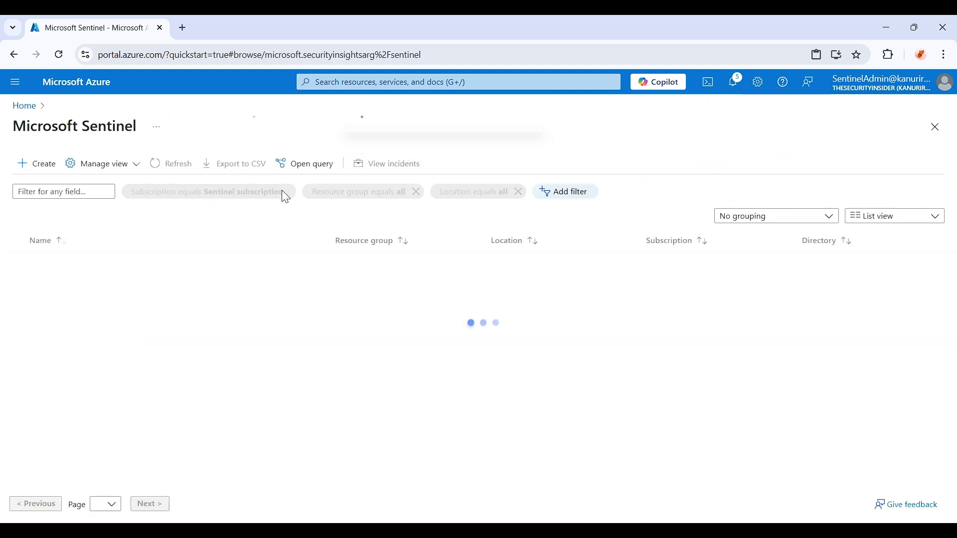
click(74, 264)
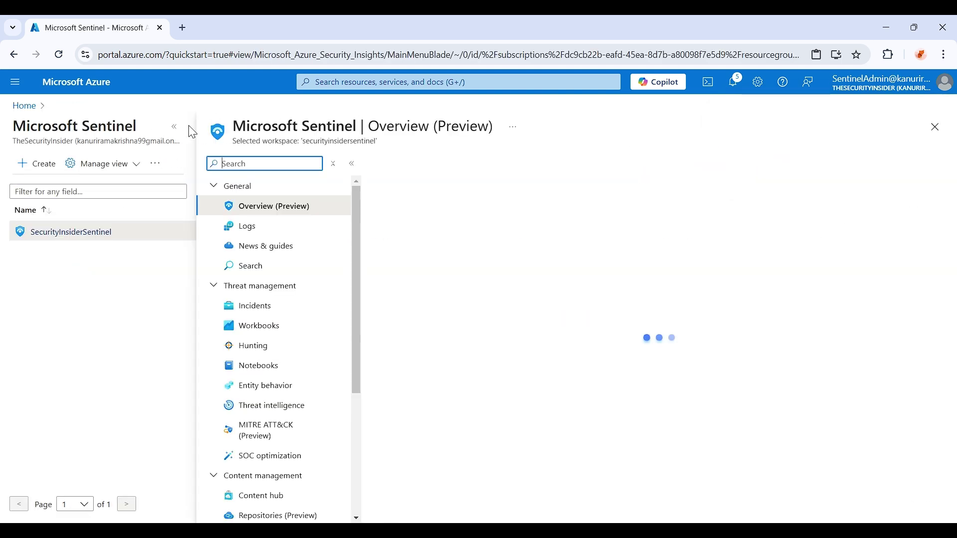
click(175, 127)
click(96, 312)
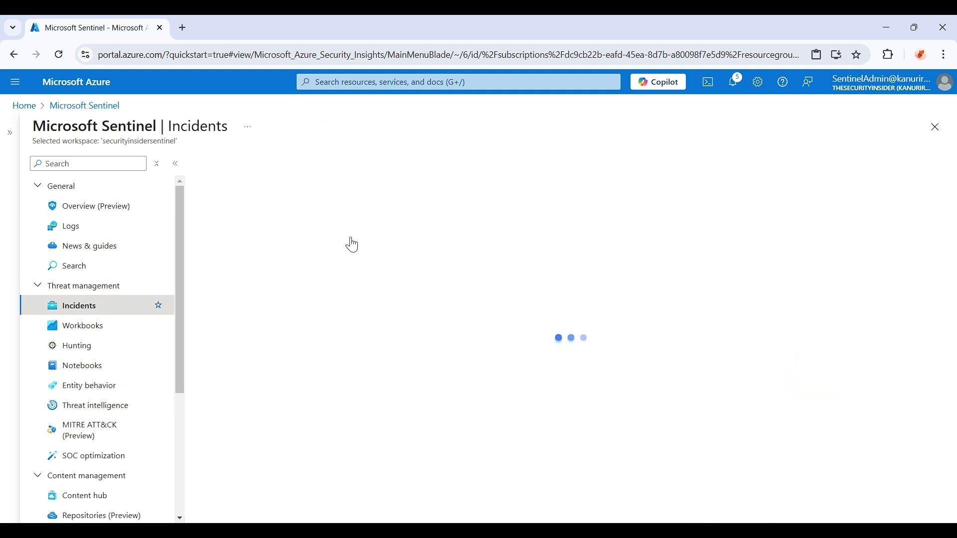
Create an Informational incident titled 'Testing automation rule playbook with access' with a description.
click(259, 163)
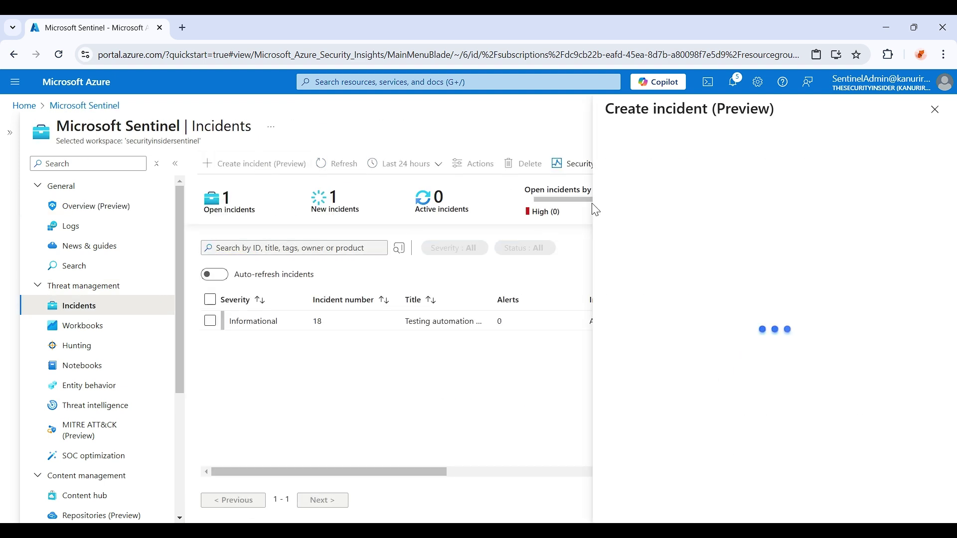
click(655, 173)
click(751, 186)
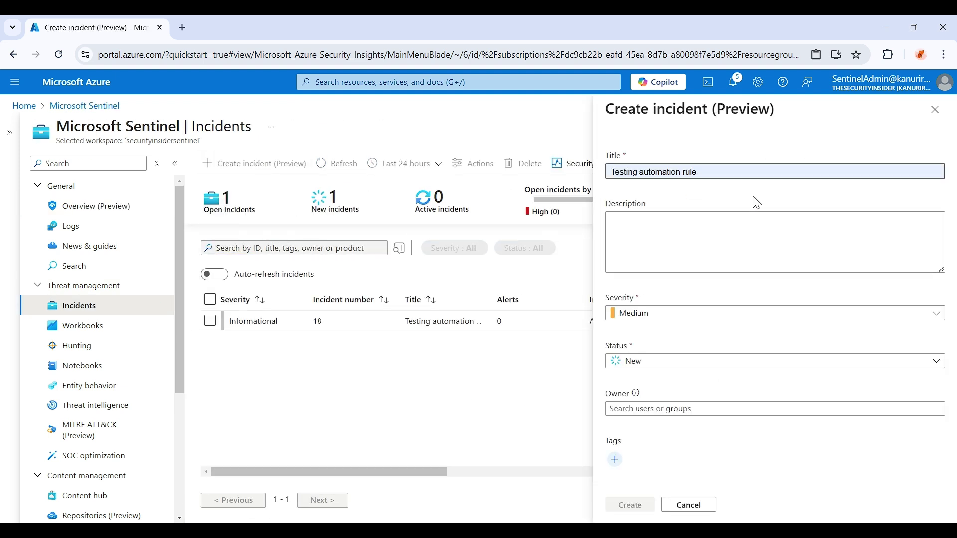
text(playbook with access)
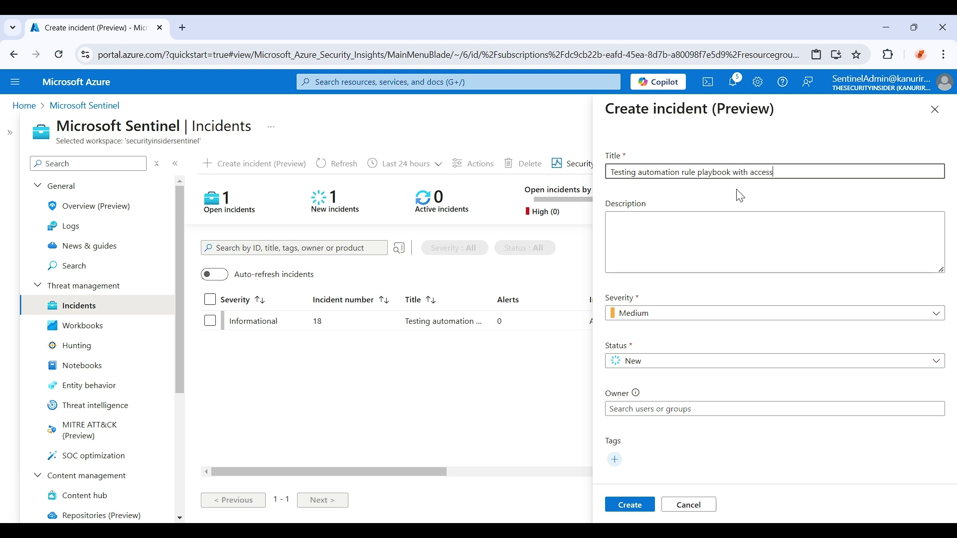
click(663, 313)
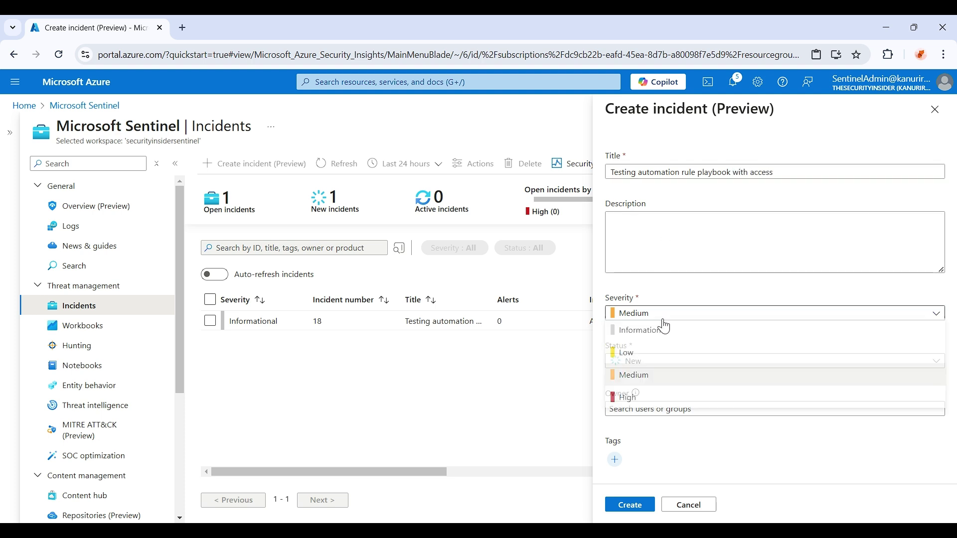
click(674, 348)
click(667, 255)
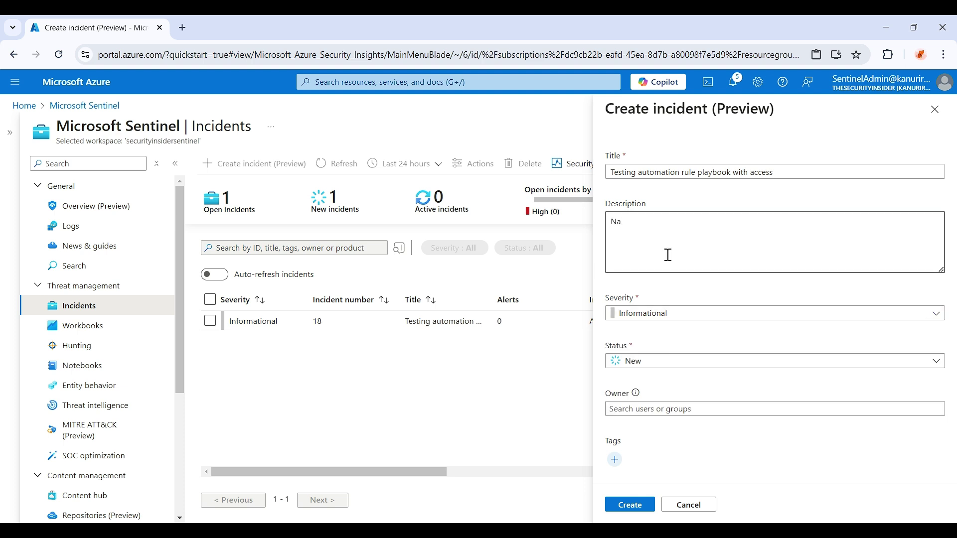
click(630, 505)
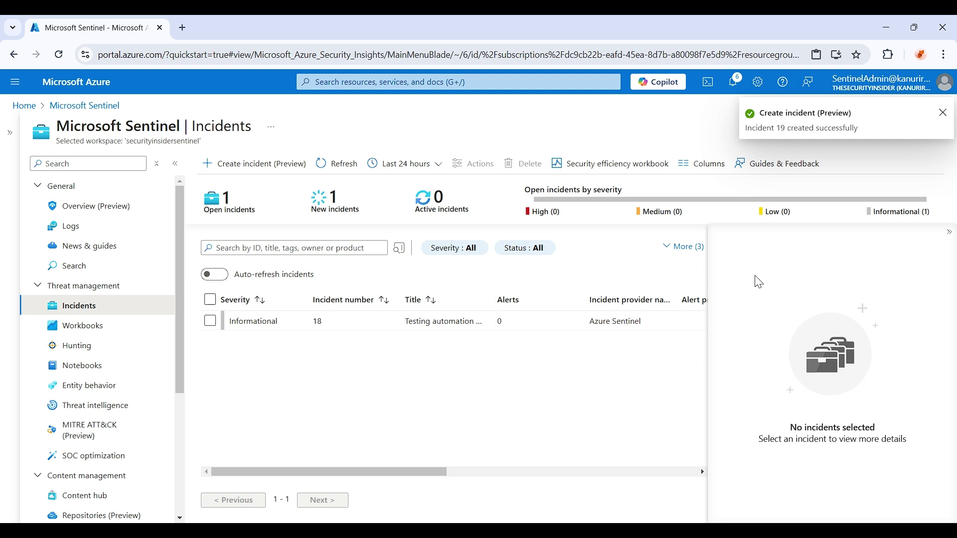
Refresh the incidents list repeatedly until incident 19 appears.
click(949, 232)
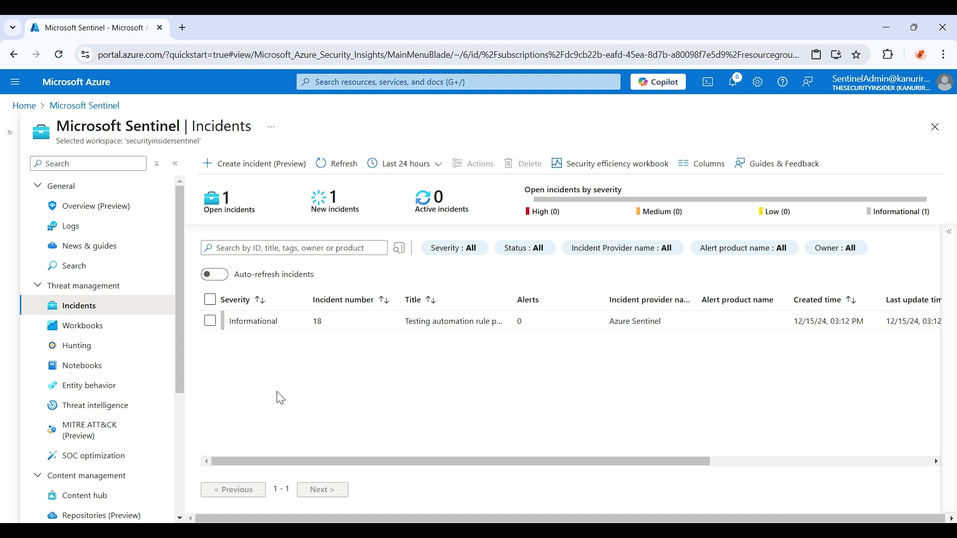
click(342, 163)
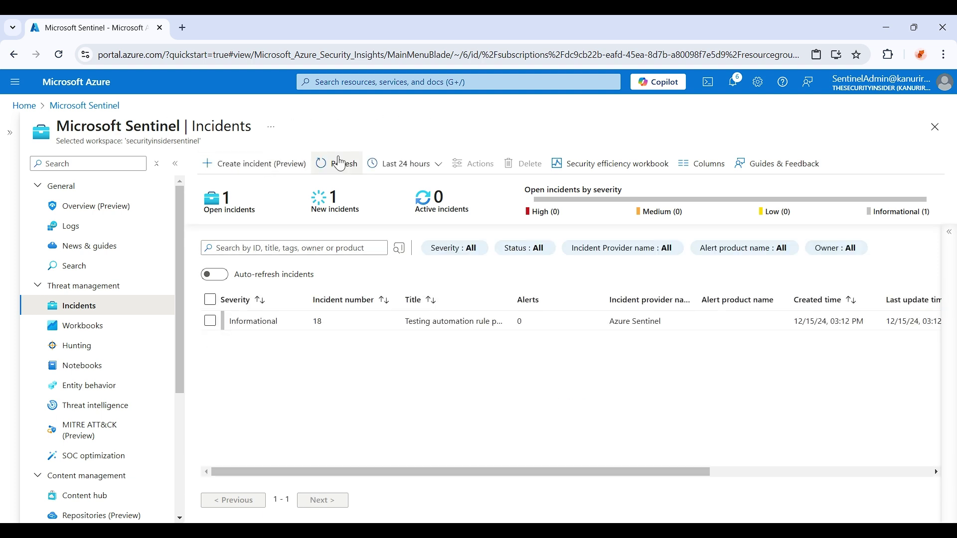
click(339, 162)
click(339, 162)
click(340, 163)
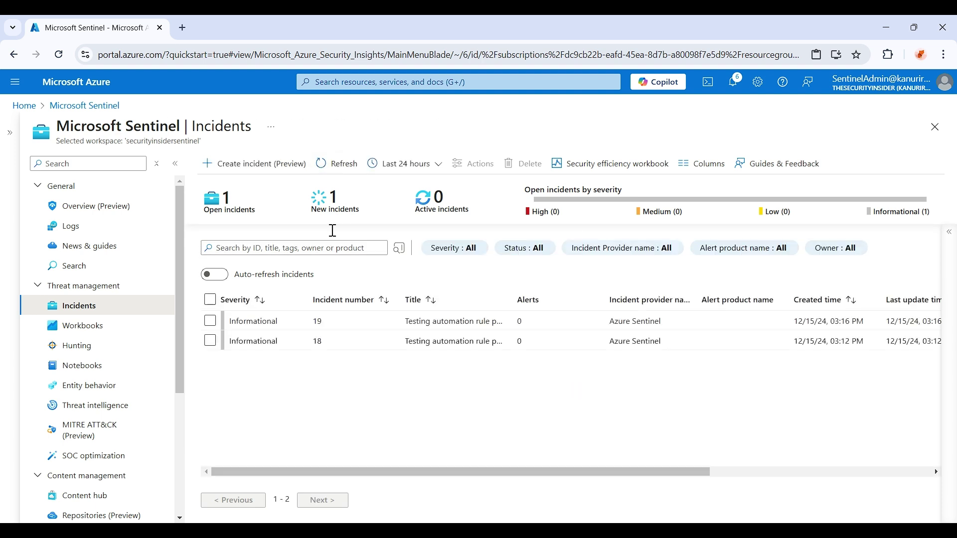
Confirm incident 19 is Closed as Undetermined with the comment 'Closing by playbook'.
click(317, 321)
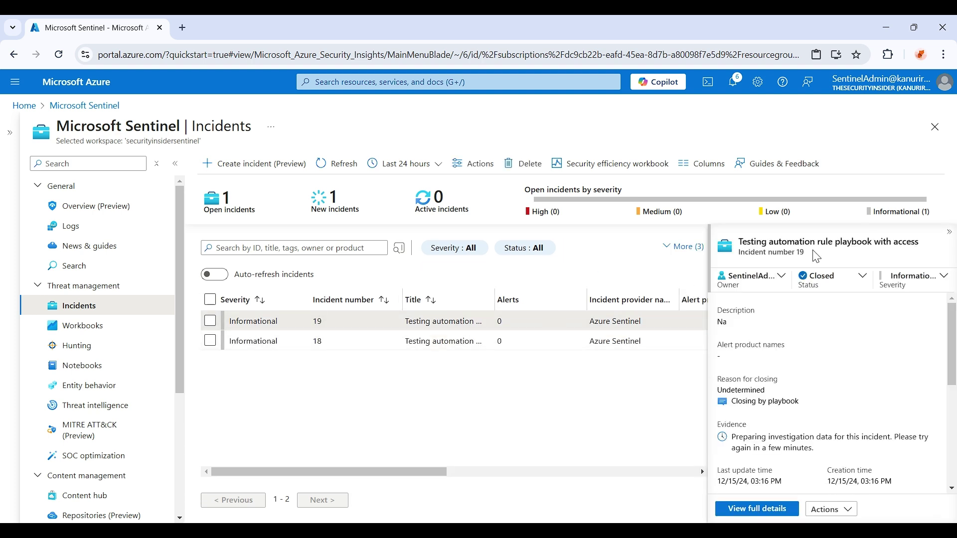
click(842, 289)
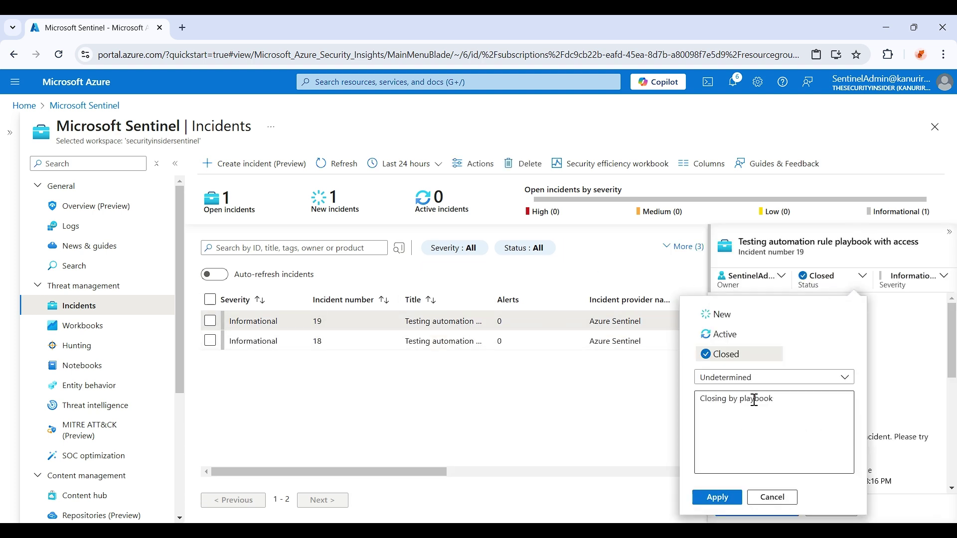
click(770, 278)
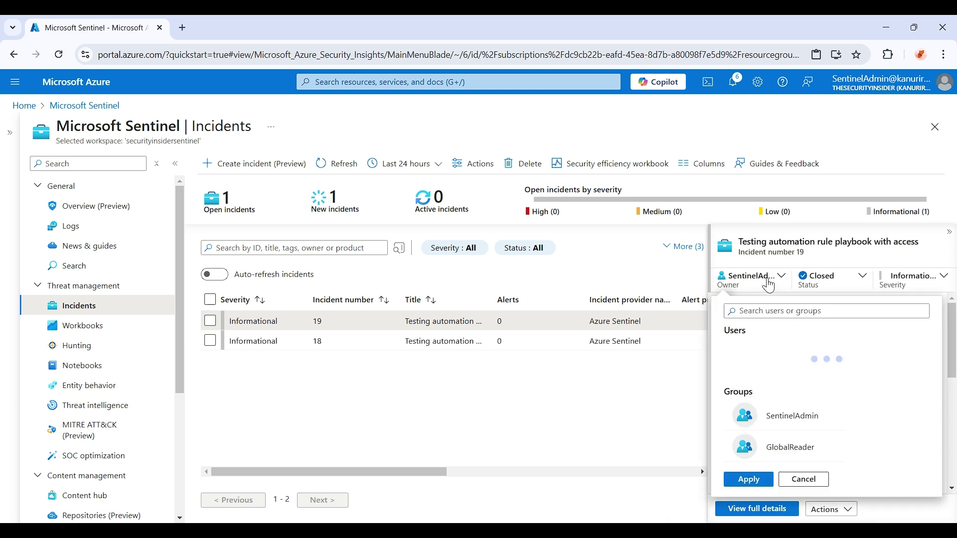
click(678, 384)
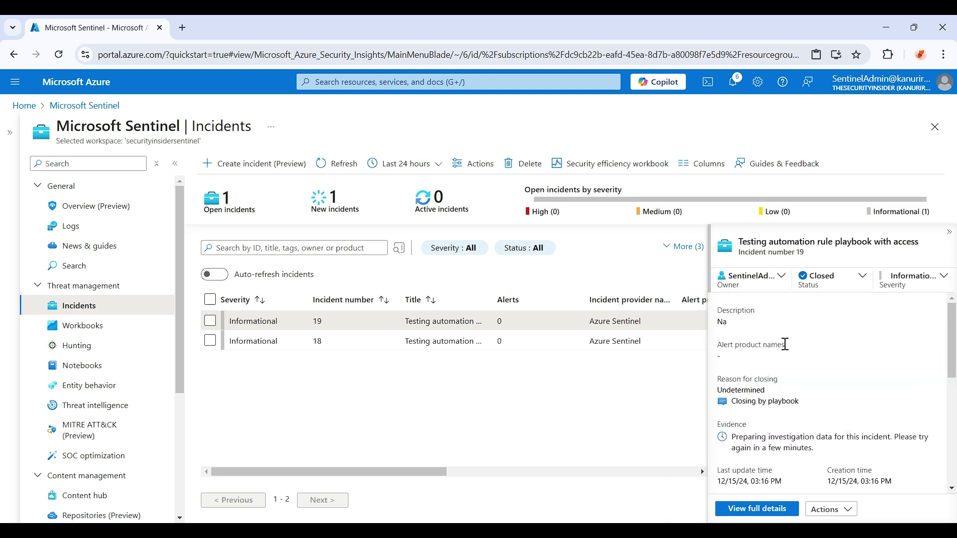